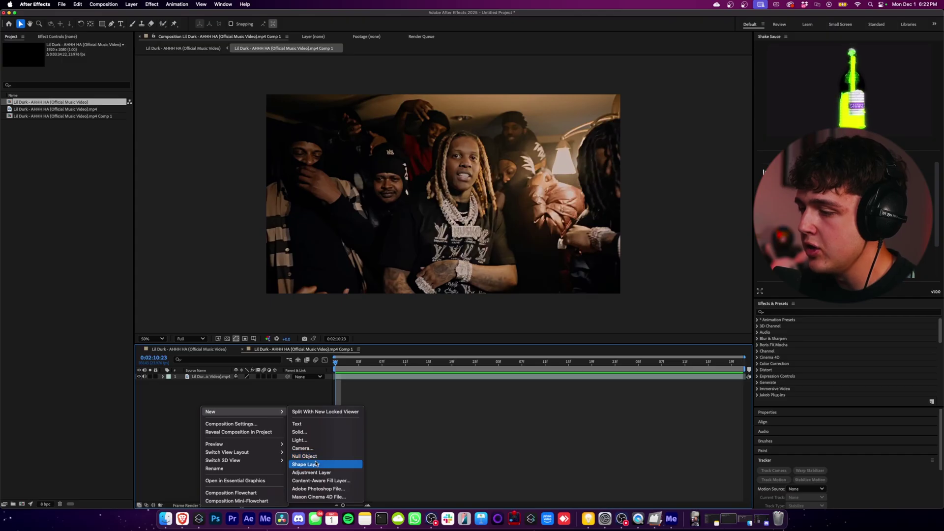
Create a full-frame white solid layer above the video and apply the Element effect to it
{"action": "left_click", "coordinate": [307, 433]}
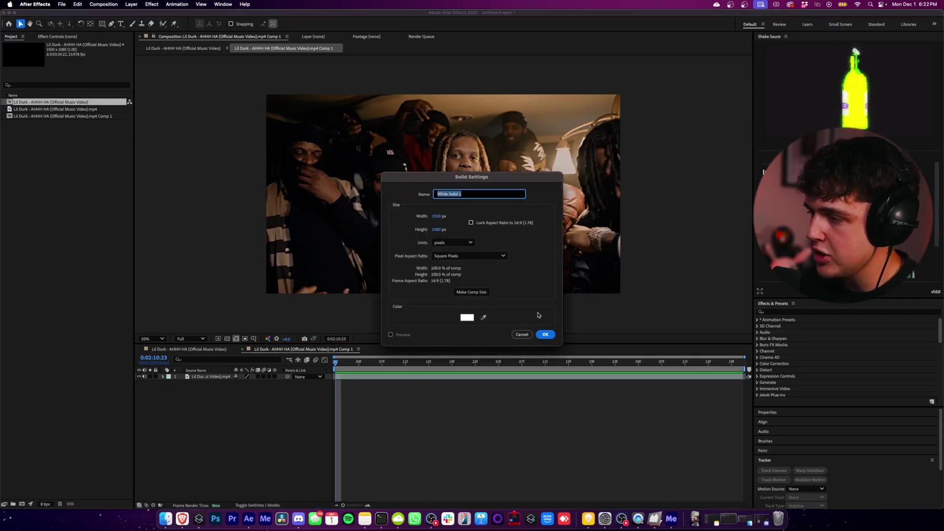
{"action": "left_click", "coordinate": [544, 336]}
{"action": "left_click", "coordinate": [783, 312]}
{"action": "type", "text": "elemen"}
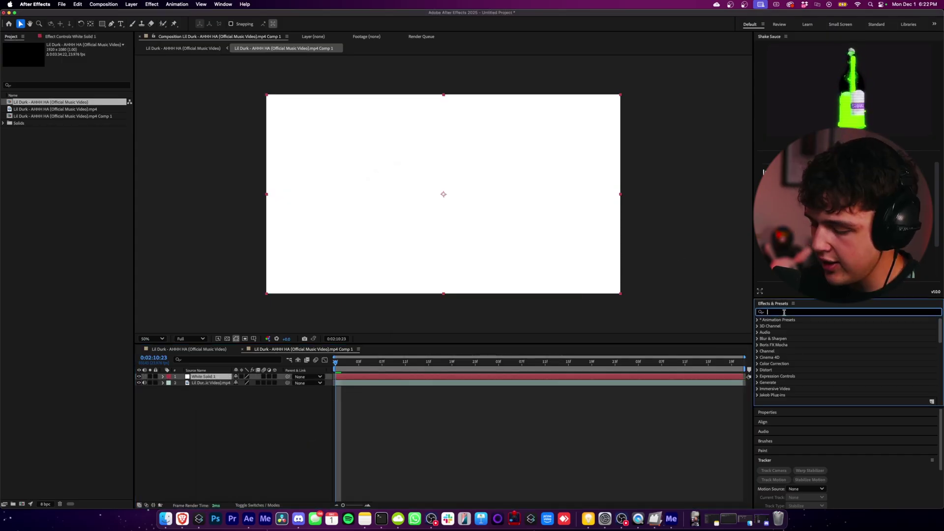
{"action": "left_click_drag", "start_coordinate": [780, 357], "coordinate": [208, 376]}
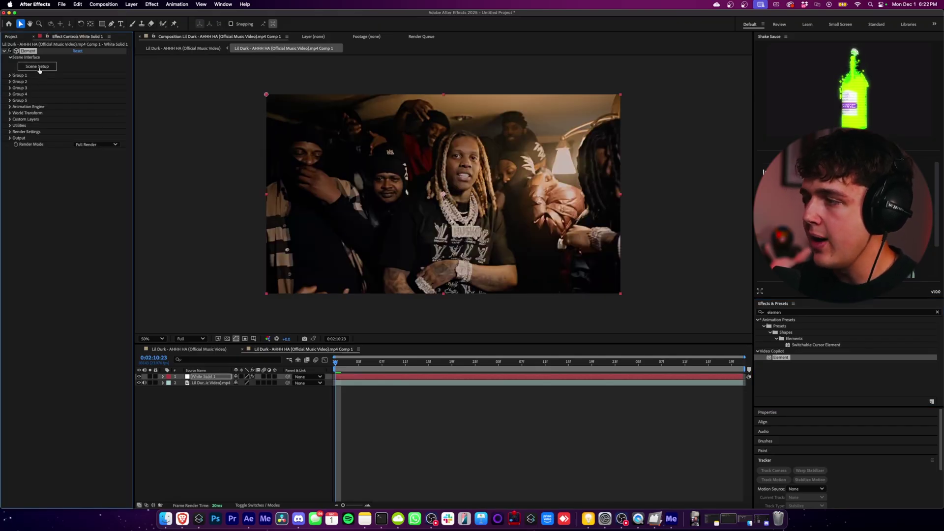
Import the 100billy10.obj bill model into Element's scene with default import preferences, normalize its size and accept the scene
{"action": "left_click", "coordinate": [37, 66]}
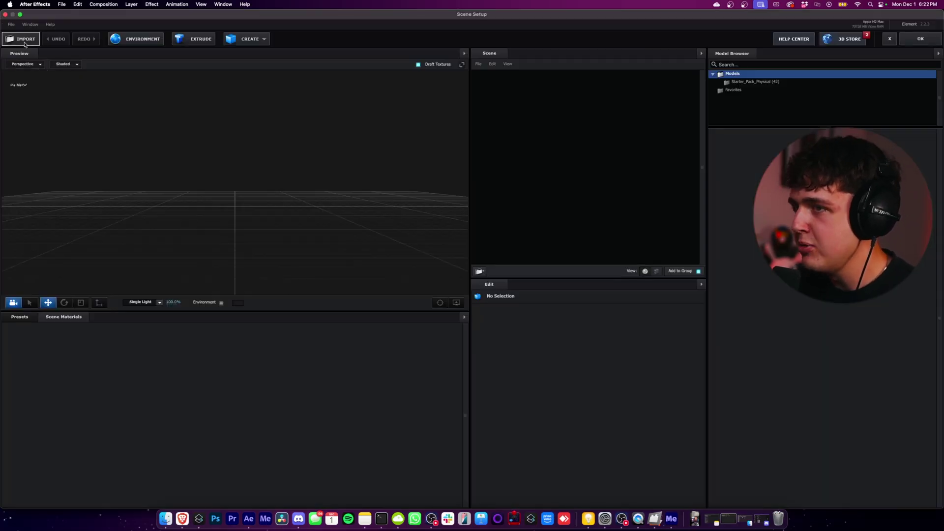
{"action": "double_click", "coordinate": [212, 82]}
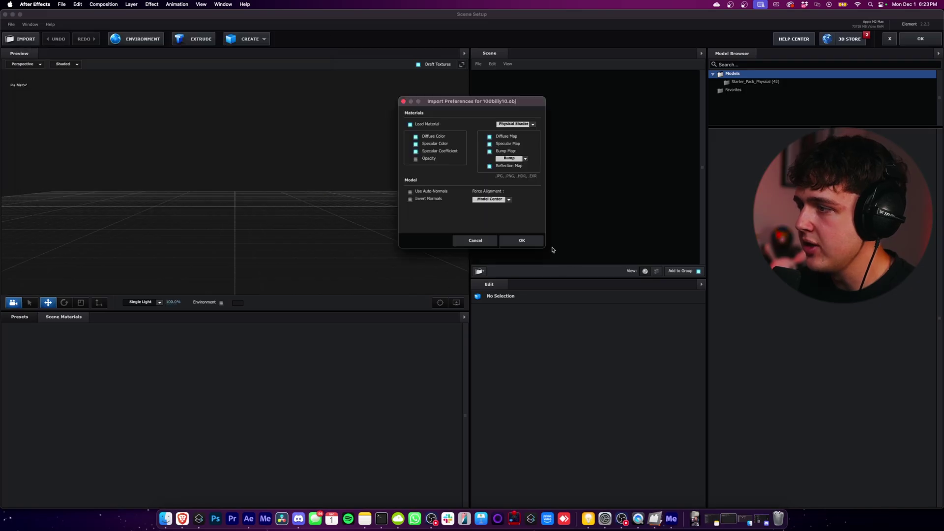
{"action": "left_click", "coordinate": [527, 241]}
{"action": "left_click", "coordinate": [484, 85]}
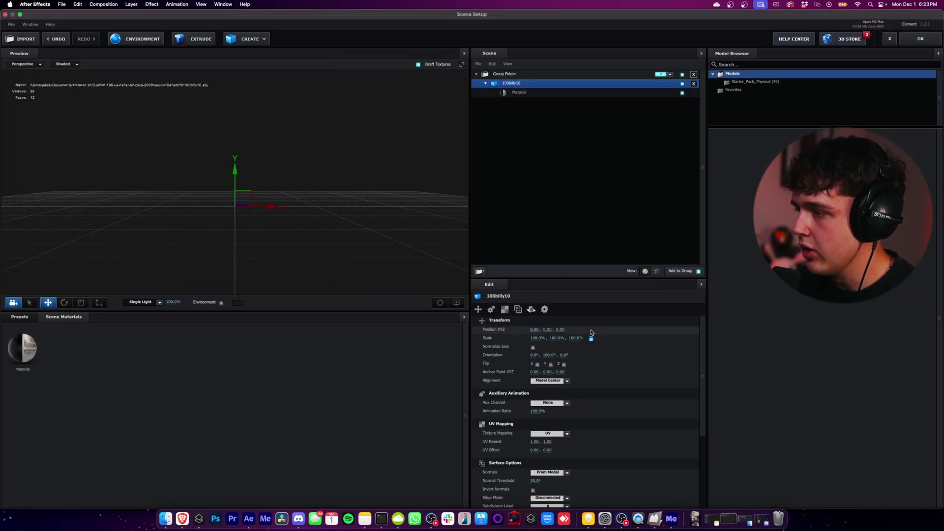
{"action": "left_click", "coordinate": [533, 347]}
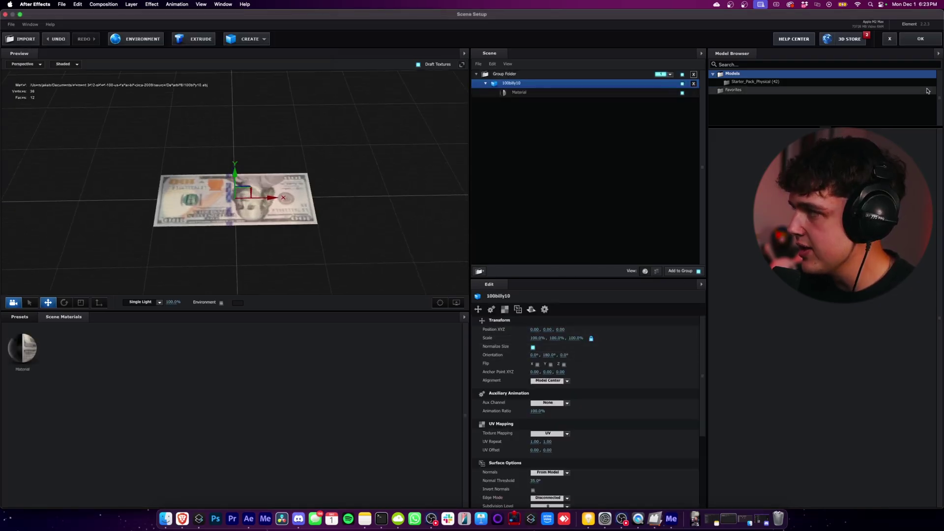
{"action": "left_click", "coordinate": [920, 38]}
Set Group 1's particle size to 12.10, tilt the bill and move it to about position 488, 540
{"action": "left_click", "coordinate": [10, 75]}
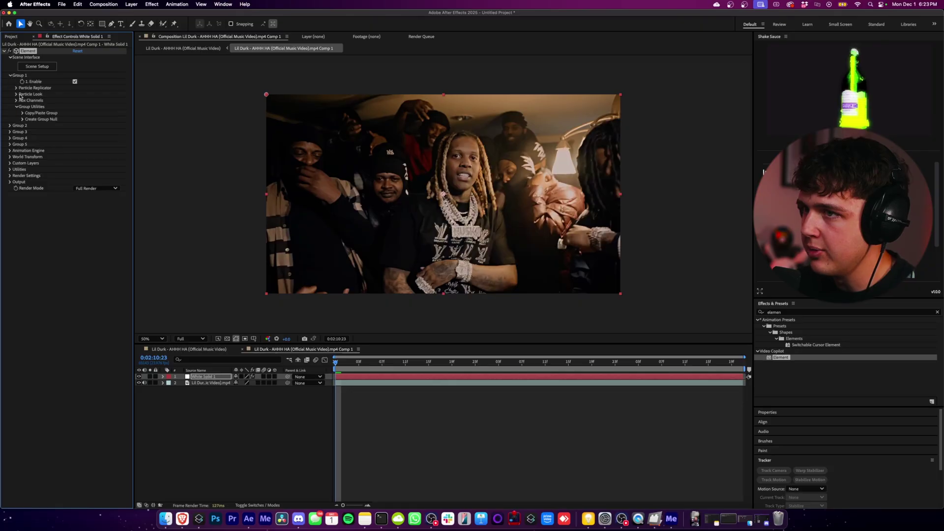
{"action": "left_click", "coordinate": [16, 94]}
{"action": "left_click", "coordinate": [16, 87]}
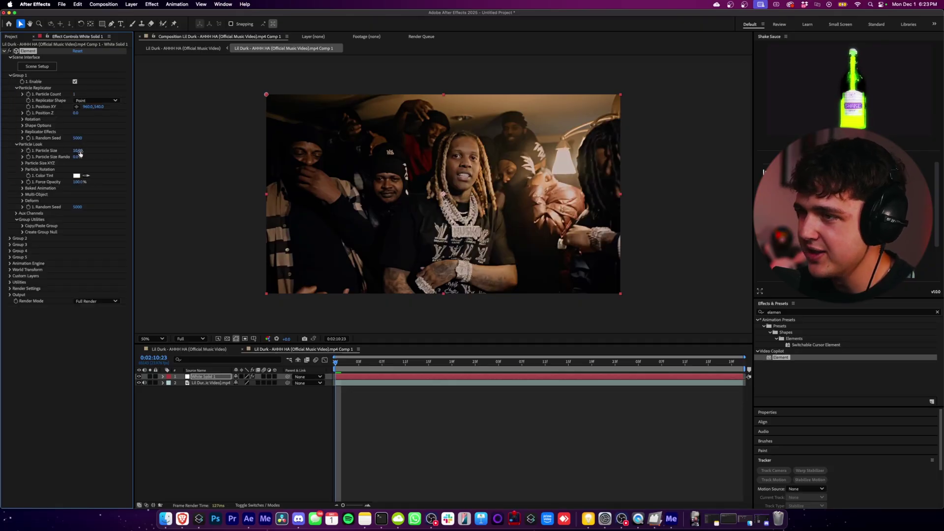
{"action": "left_click_drag", "start_coordinate": [80, 153], "coordinate": [173, 123]}
{"action": "left_click", "coordinate": [23, 119]}
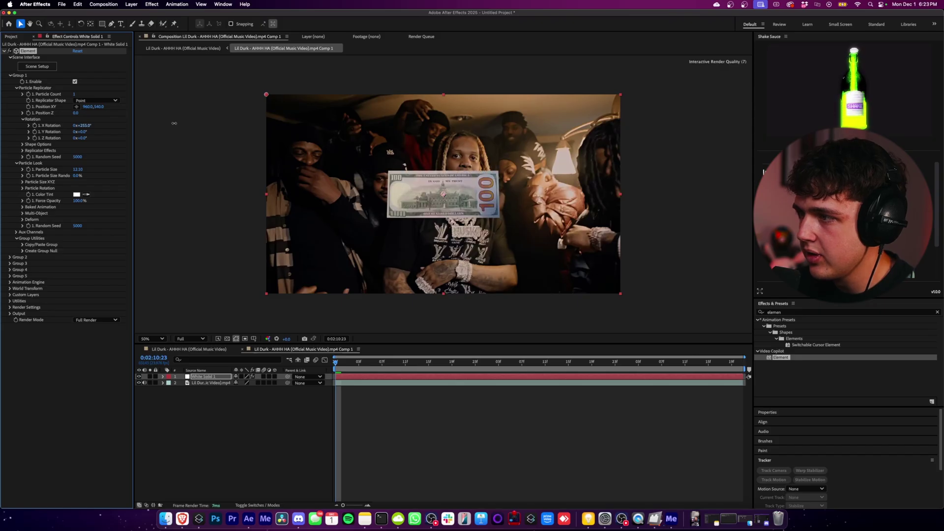
{"action": "left_click_drag", "start_coordinate": [87, 107], "coordinate": [54, 138]}
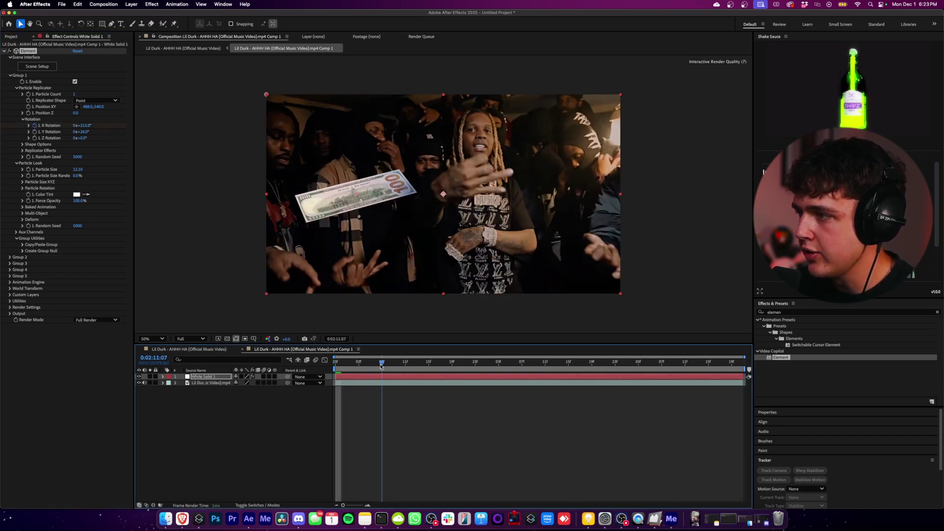
Keyframe the bill's X rotation at 0:02:11:23 so it flips over, and preview the animation
{"action": "left_click_drag", "start_coordinate": [81, 126], "coordinate": [143, 122]}
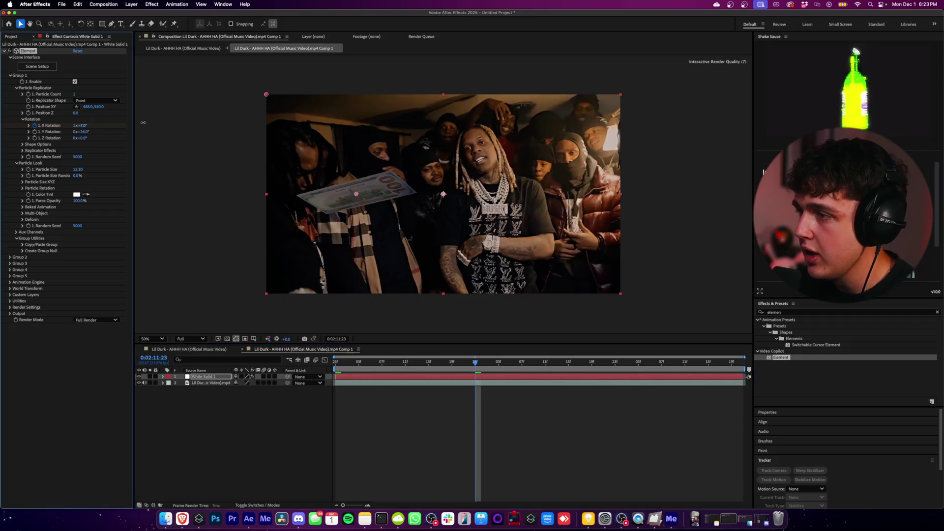
{"action": "left_click_drag", "start_coordinate": [368, 364], "coordinate": [302, 366]}
{"action": "key", "text": "space"}
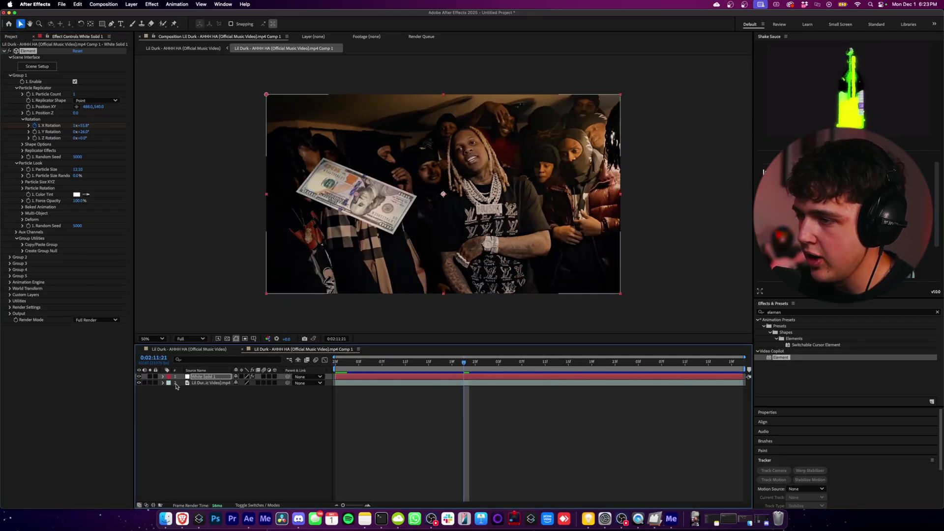
{"action": "left_click", "coordinate": [368, 363]}
{"action": "key", "text": "space"}
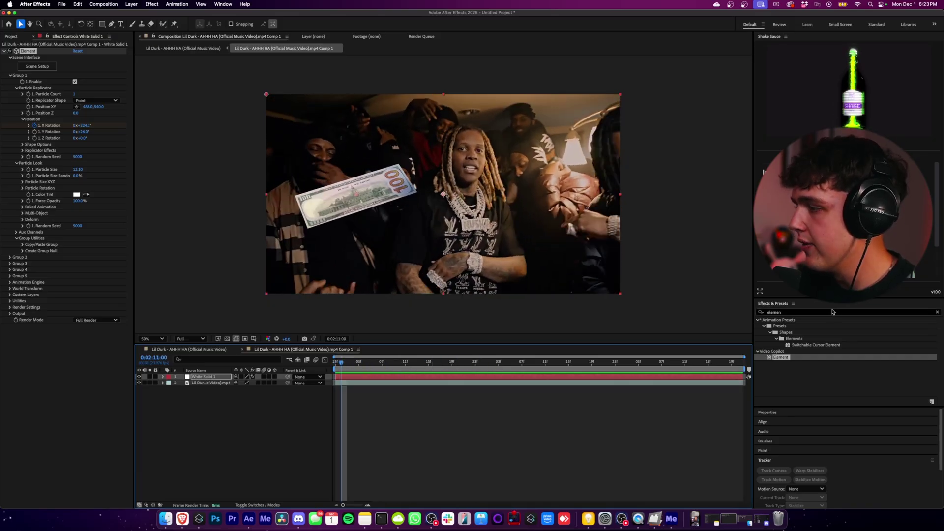
Apply Lumetri Color to the white solid, ordered below Element, with its Basic Correction settings expanded
{"action": "left_click", "coordinate": [801, 312]}
{"action": "double_click", "coordinate": [801, 312]}
{"action": "type", "text": "lumetri"}
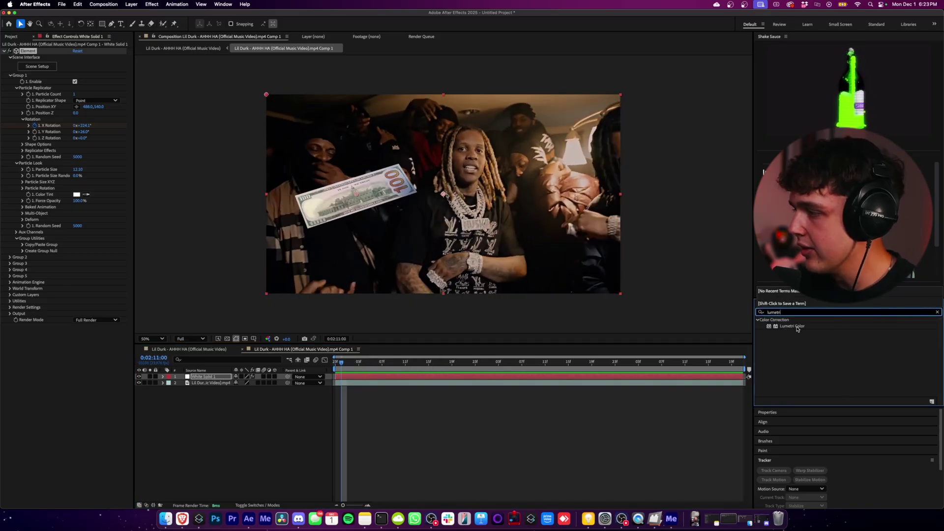
{"action": "left_click_drag", "start_coordinate": [797, 328], "coordinate": [210, 379]}
{"action": "left_click_drag", "start_coordinate": [39, 327], "coordinate": [42, 50]}
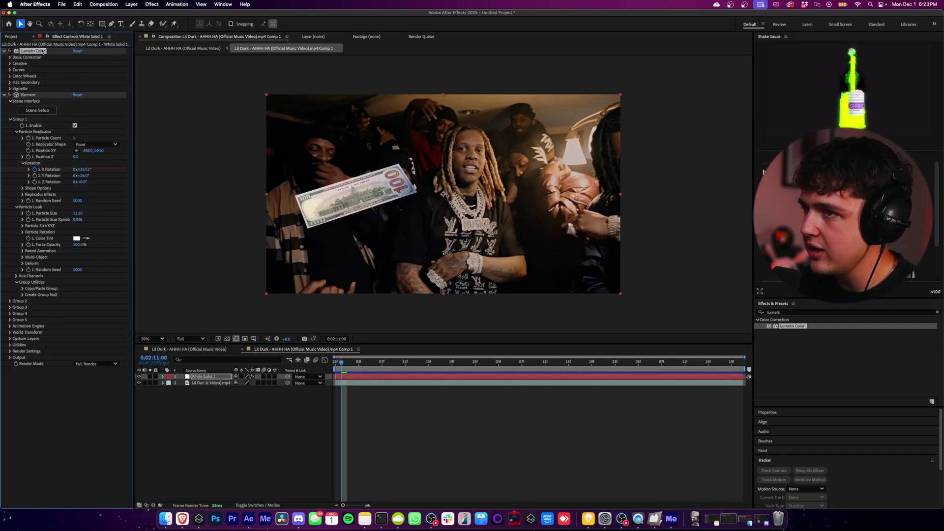
{"action": "left_click", "coordinate": [10, 57]}
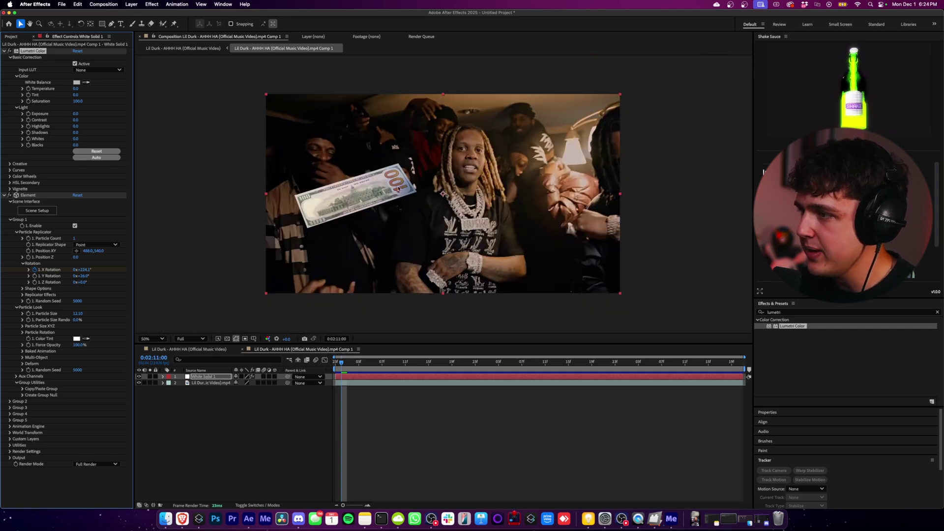
{"action": "left_click_drag", "start_coordinate": [33, 51], "coordinate": [76, 466]}
Warm the bill by setting the Lumetri Color temperature to 33
{"action": "left_click_drag", "start_coordinate": [76, 364], "coordinate": [89, 364]}
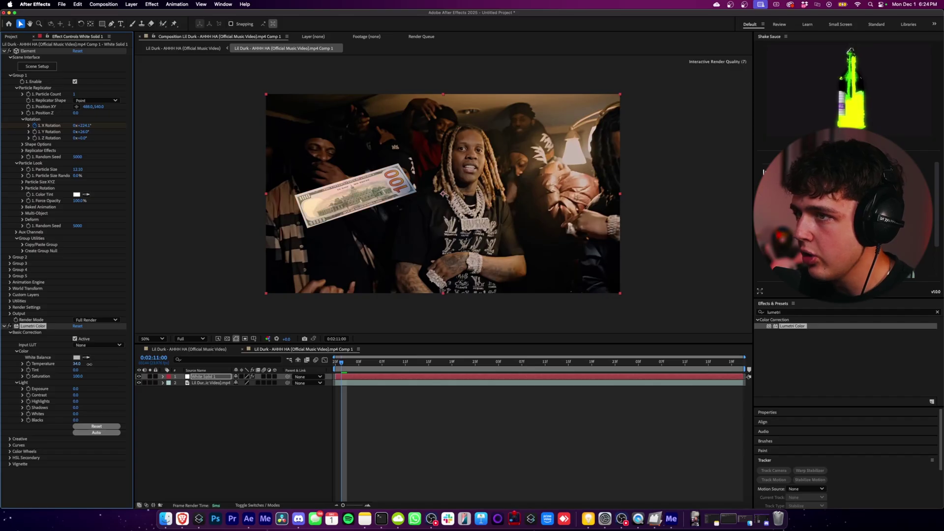
{"action": "key", "text": "super+z"}
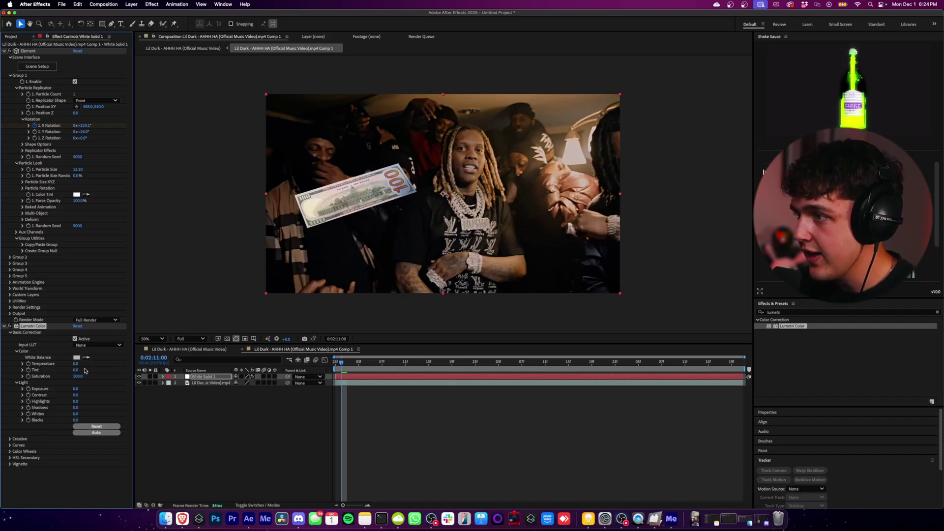
{"action": "left_click_drag", "start_coordinate": [76, 366], "coordinate": [89, 366]}
Soften the bill's tones by setting Lumetri contrast to -103 and blacks to -141
{"action": "key", "text": "period"}
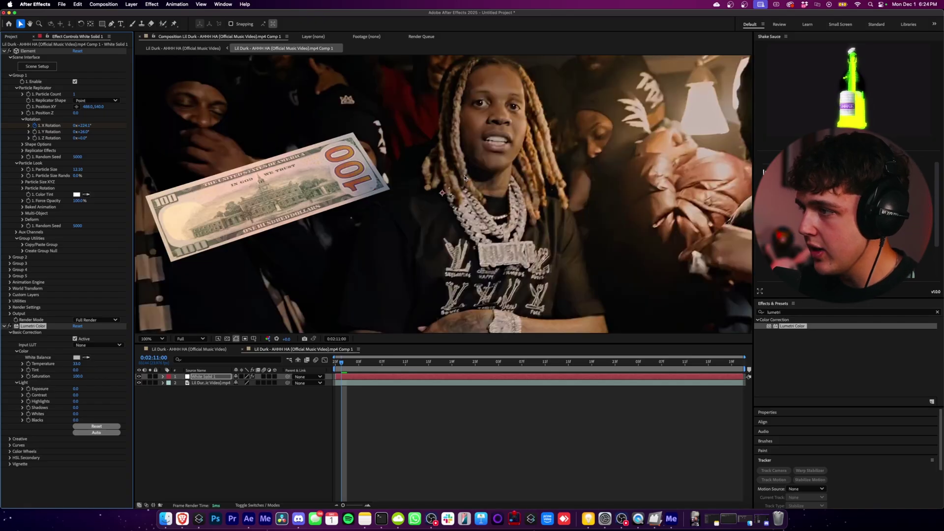
{"action": "left_click_drag", "start_coordinate": [505, 173], "coordinate": [541, 133]}
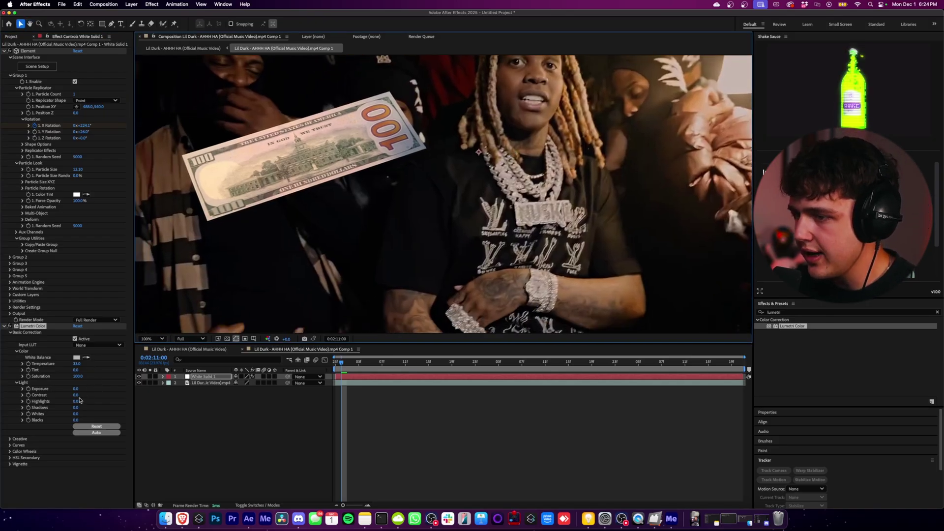
{"action": "left_click_drag", "start_coordinate": [75, 396], "coordinate": [33, 424]}
{"action": "key", "text": "comma"}
{"action": "key", "text": "super+z"}
{"action": "key", "text": "super+z"}
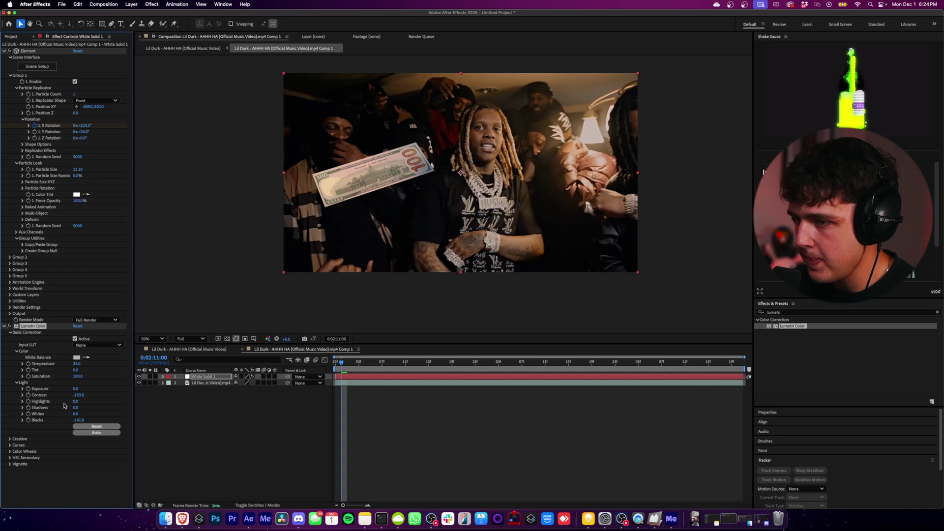
Lower the bill's Lumetri exposure to -0.8 and check the match on other frames of the clip
{"action": "left_click_drag", "start_coordinate": [76, 389], "coordinate": [71, 393]}
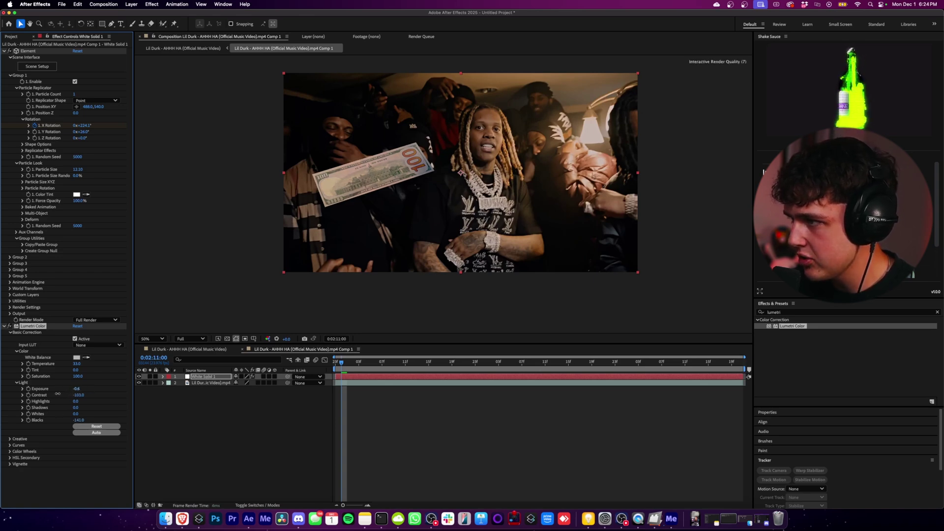
{"action": "left_click_drag", "start_coordinate": [57, 393], "coordinate": [50, 393]}
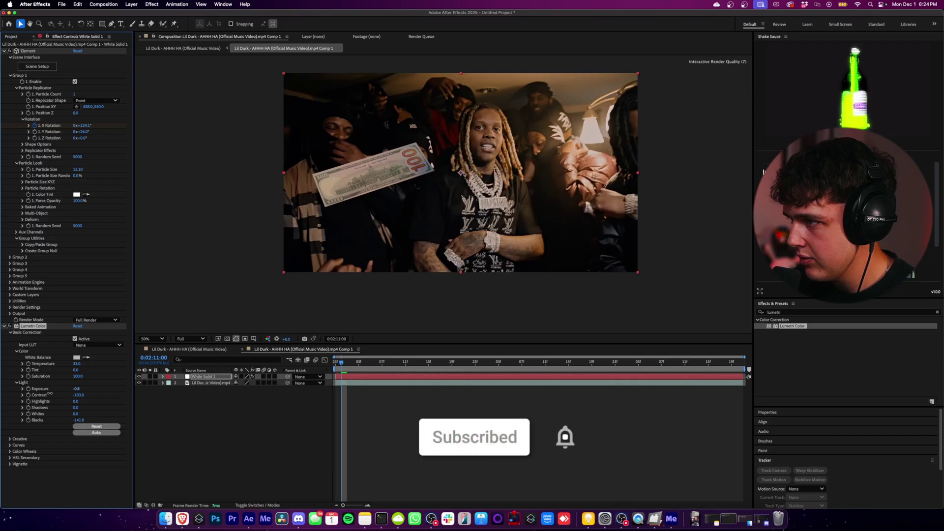
{"action": "left_click", "coordinate": [378, 364]}
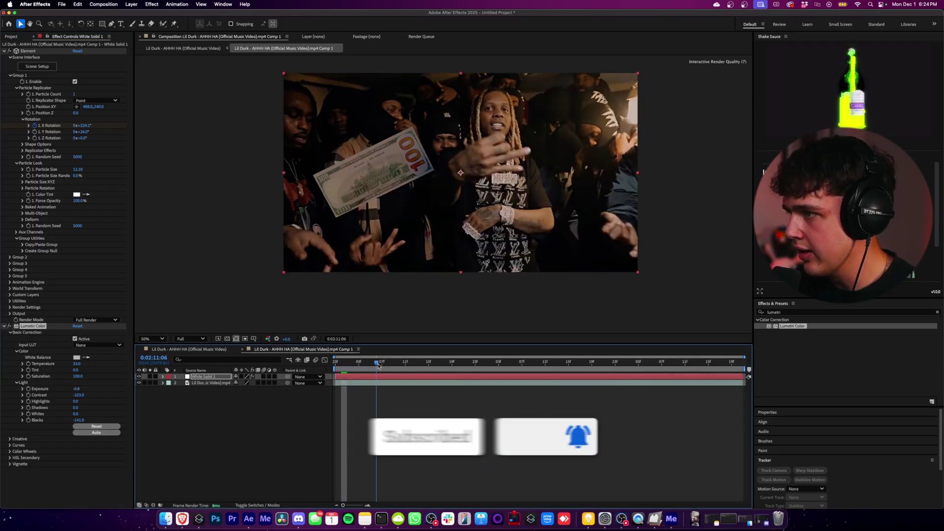
{"action": "left_click_drag", "start_coordinate": [378, 364], "coordinate": [341, 364]}
Find the MotionBlur effect and apply it to the white solid containing the bill
{"action": "left_click", "coordinate": [801, 313]}
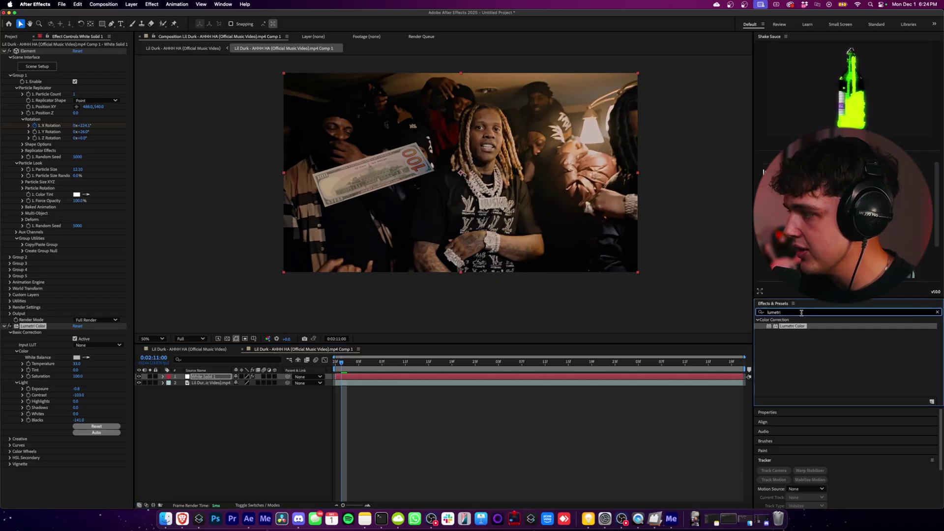
{"action": "type", "text": "rsmb"}
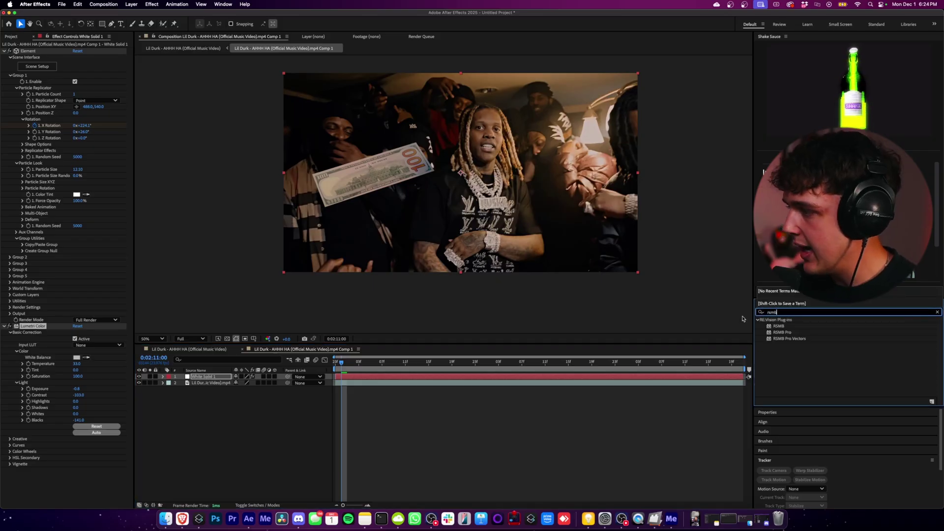
{"action": "left_click", "coordinate": [785, 313]}
{"action": "type", "text": "mo"}
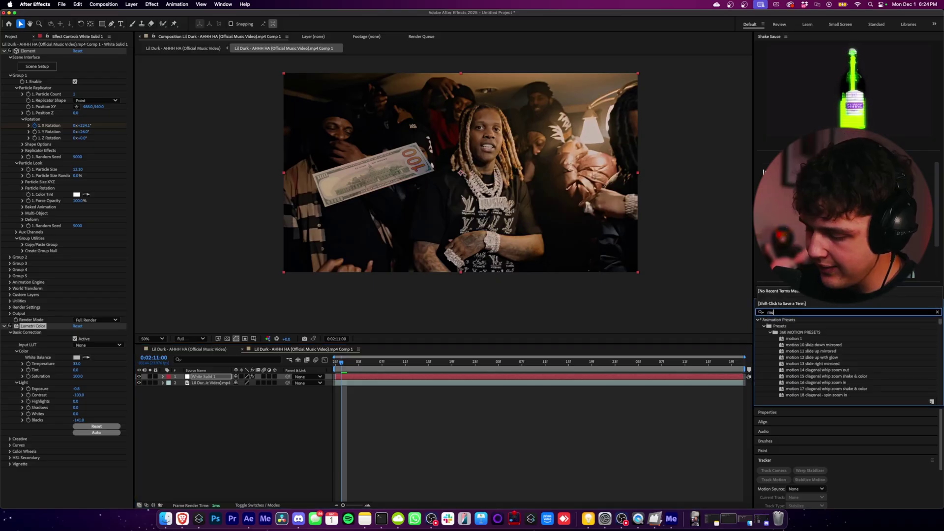
{"action": "type", "text": "tionblu"}
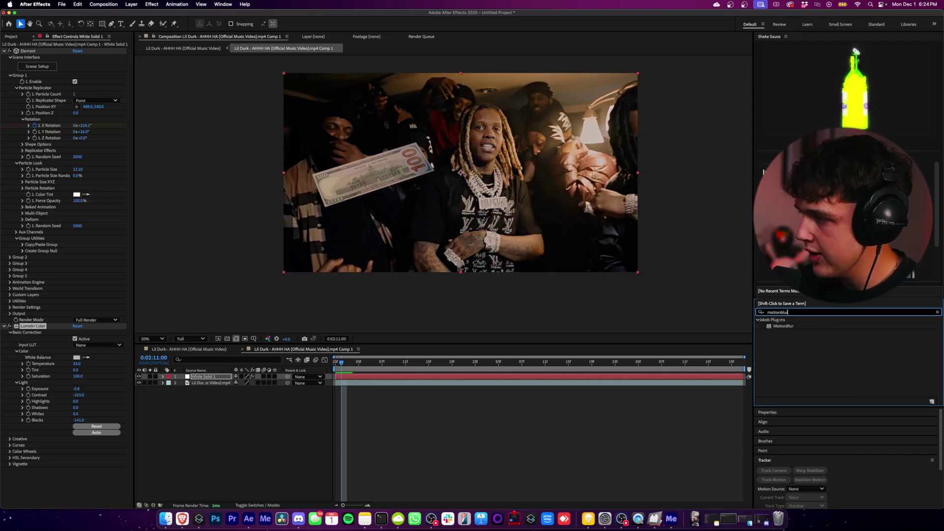
{"action": "left_click", "coordinate": [792, 326]}
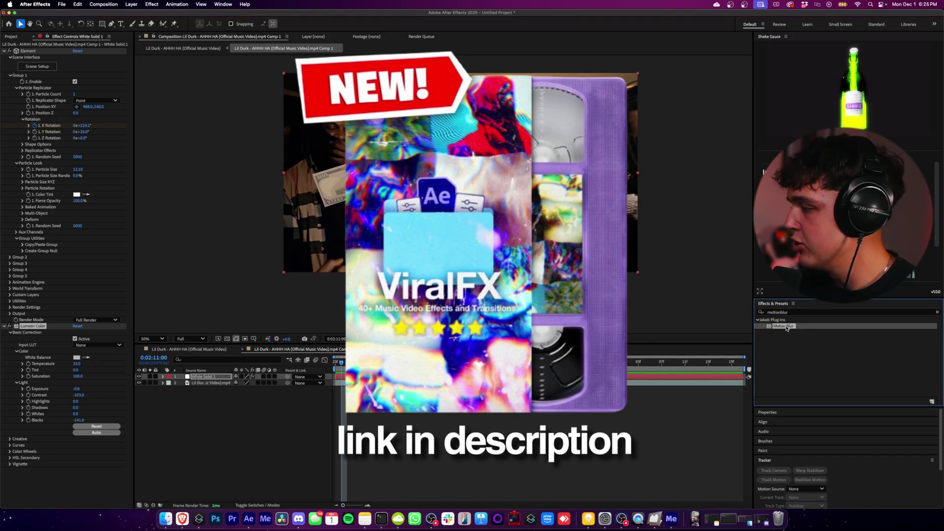
{"action": "left_click_drag", "start_coordinate": [783, 328], "coordinate": [205, 378]}
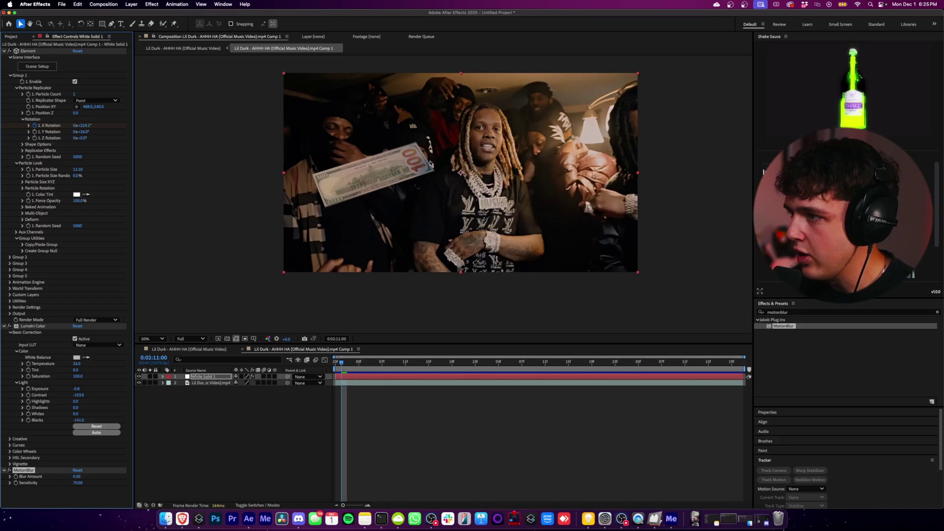
Inspect the spinning bill up close on several frames and compare it with MotionBlur switched off and on
{"action": "scroll", "coordinate": [395, 167], "scroll_direction": "up", "scroll_amount": 1}
{"action": "scroll", "coordinate": [432, 170], "scroll_direction": "left", "scroll_amount": 5}
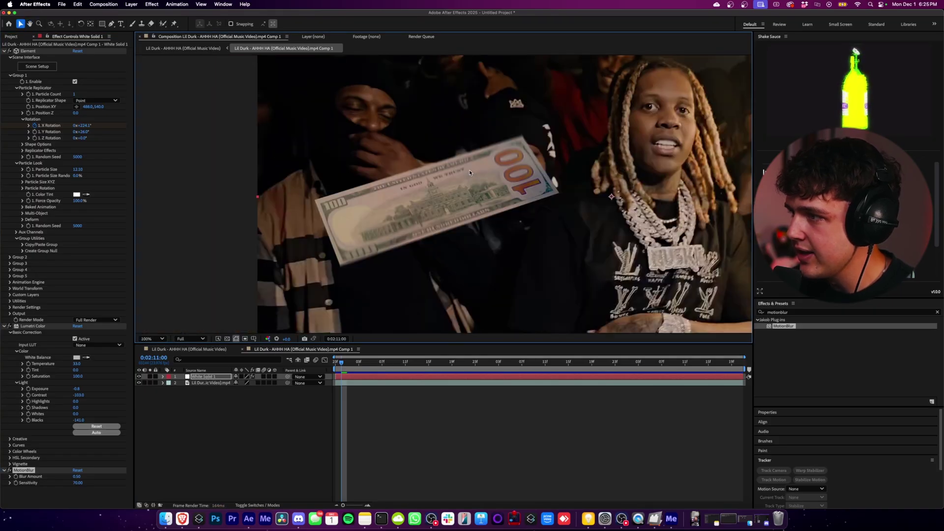
{"action": "scroll", "coordinate": [496, 207], "scroll_direction": "down", "scroll_amount": 2}
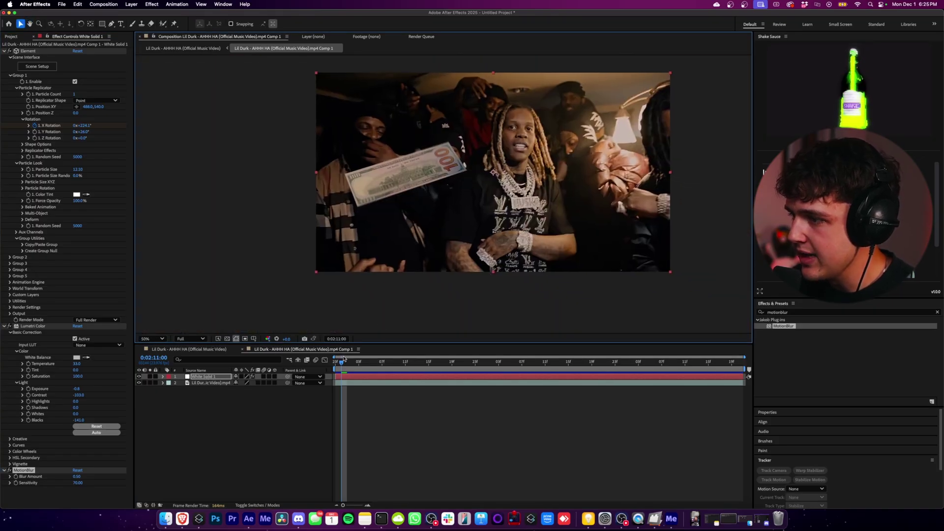
{"action": "left_click", "coordinate": [365, 366]}
{"action": "left_click_drag", "start_coordinate": [365, 365], "coordinate": [341, 363]}
{"action": "scroll", "coordinate": [444, 200], "scroll_direction": "up", "scroll_amount": 1}
{"action": "left_click_drag", "start_coordinate": [445, 200], "coordinate": [455, 226]}
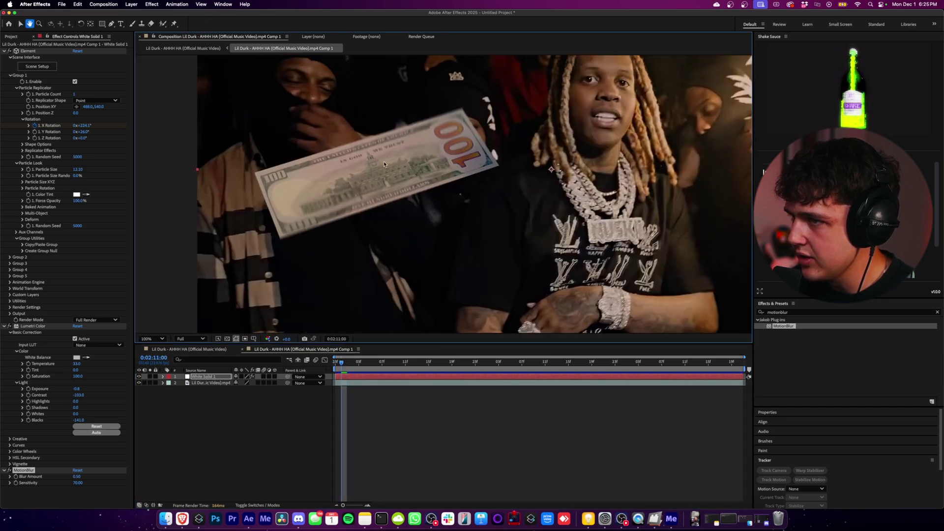
{"action": "left_click", "coordinate": [10, 470]}
{"action": "left_click", "coordinate": [10, 470]}
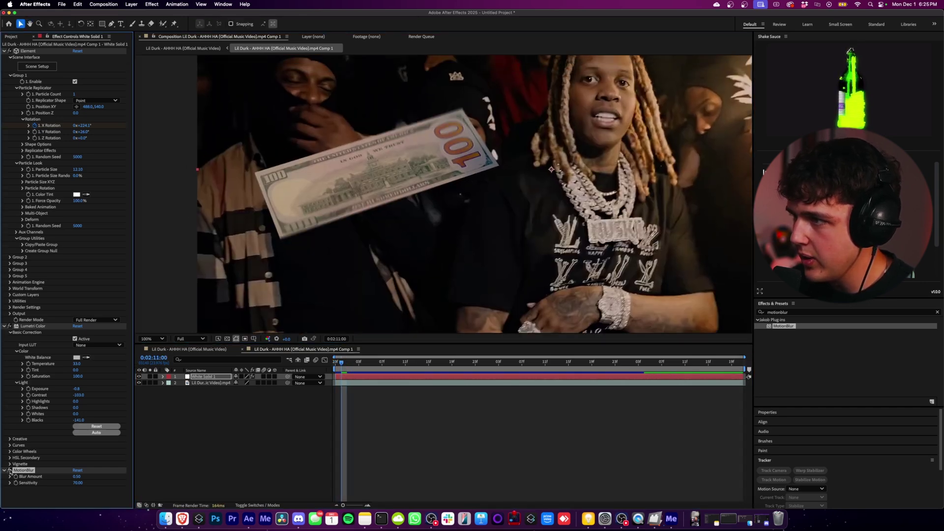
Compare the bill with MotionBlur and Lumetri Color each switched off and on
{"action": "left_click", "coordinate": [10, 470]}
{"action": "left_click", "coordinate": [10, 470]}
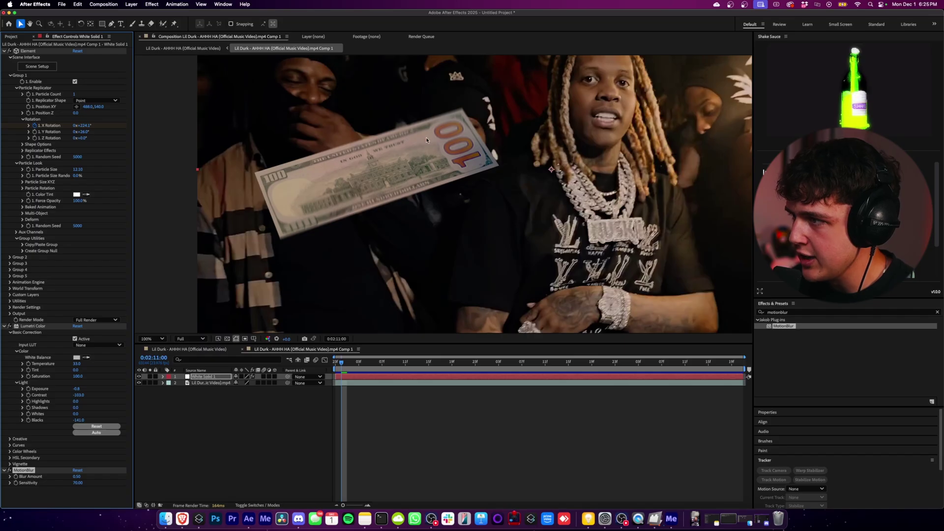
{"action": "left_click", "coordinate": [10, 326]}
{"action": "left_click", "coordinate": [10, 470]}
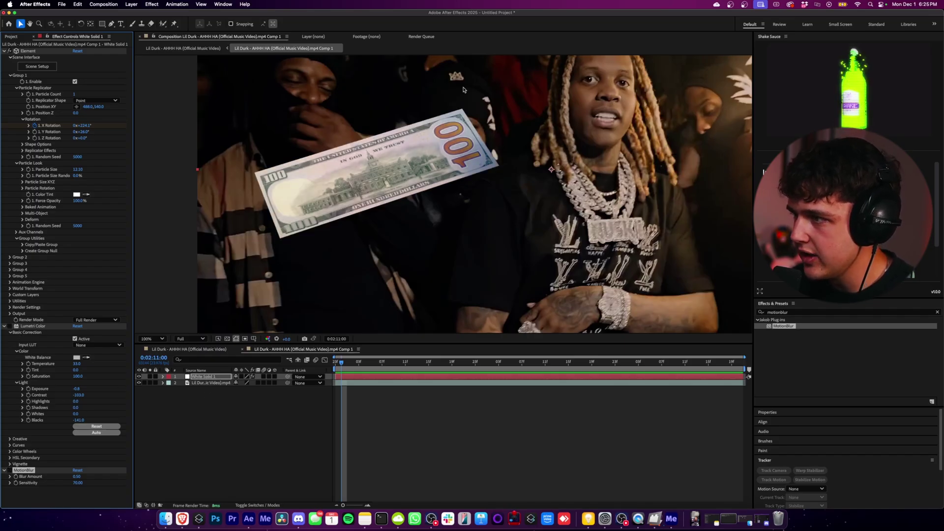
{"action": "left_click", "coordinate": [10, 470]}
{"action": "left_click", "coordinate": [10, 326]}
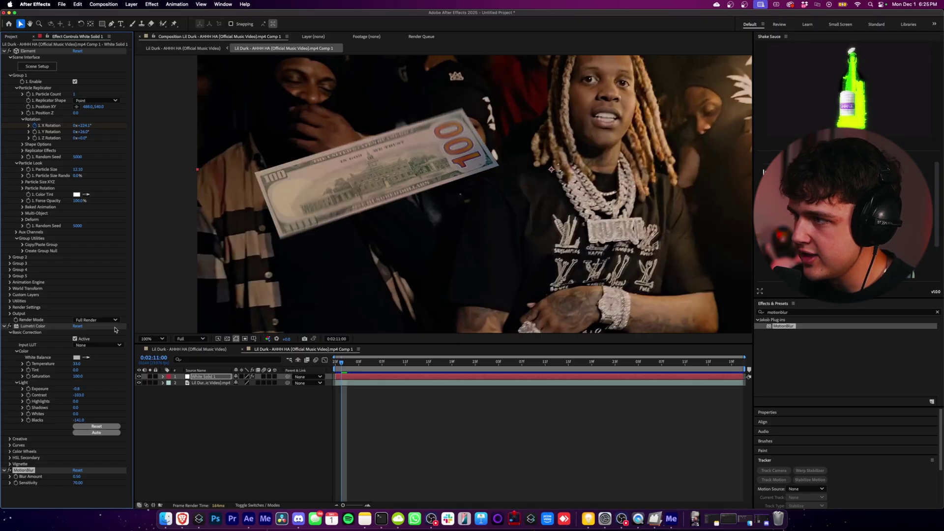
Increase the MotionBlur blur amount on the bill to 0.88 and check it against the full frame
{"action": "left_click_drag", "start_coordinate": [77, 476], "coordinate": [97, 476]}
{"action": "scroll", "coordinate": [534, 226], "scroll_direction": "down", "scroll_amount": 2}
{"action": "left_click_drag", "start_coordinate": [583, 173], "coordinate": [503, 181]}
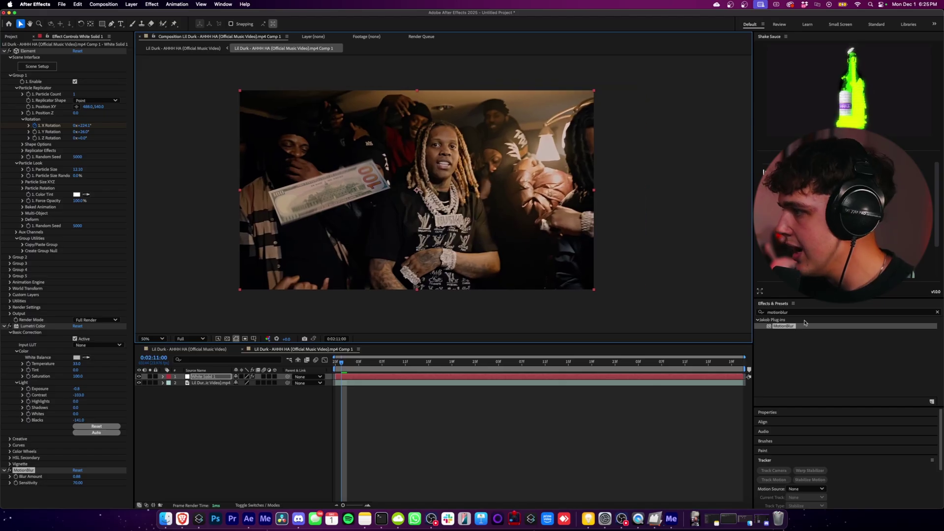
Search the effects for blur and apply Camera Lens Blur to the white solid, undoing a trial change of its radius
{"action": "left_click", "coordinate": [811, 312]}
{"action": "type", "text": "blur"}
{"action": "scroll", "coordinate": [889, 377], "scroll_direction": "down", "scroll_amount": 4}
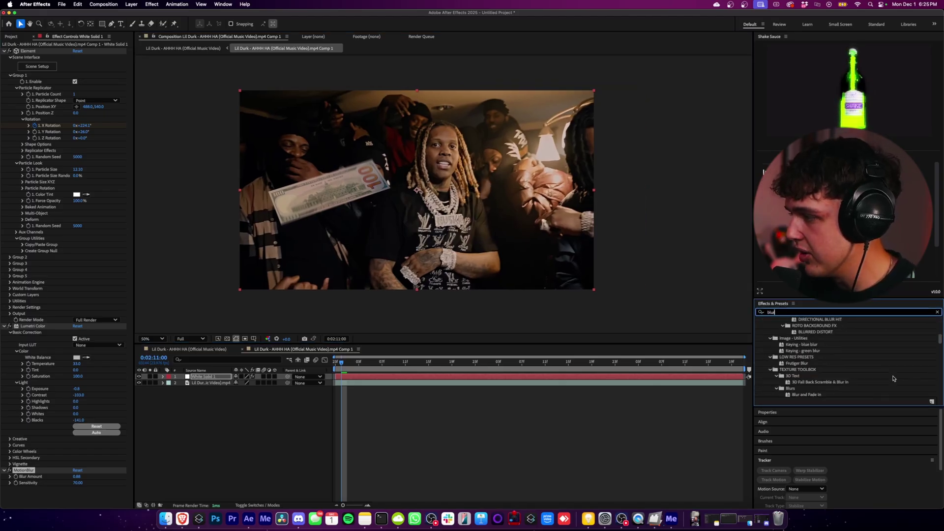
{"action": "left_click_drag", "start_coordinate": [790, 351], "coordinate": [207, 376]}
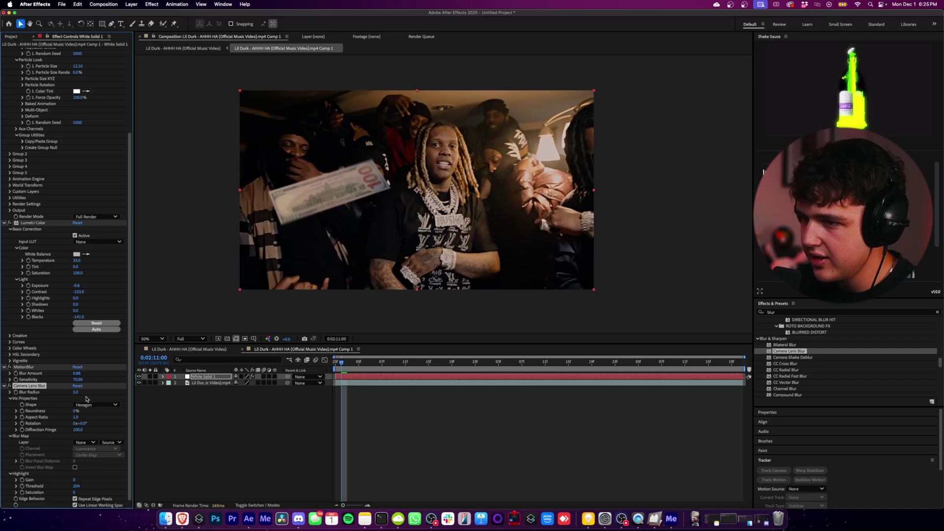
{"action": "left_click_drag", "start_coordinate": [75, 393], "coordinate": [98, 392]}
{"action": "key", "text": "super+z"}
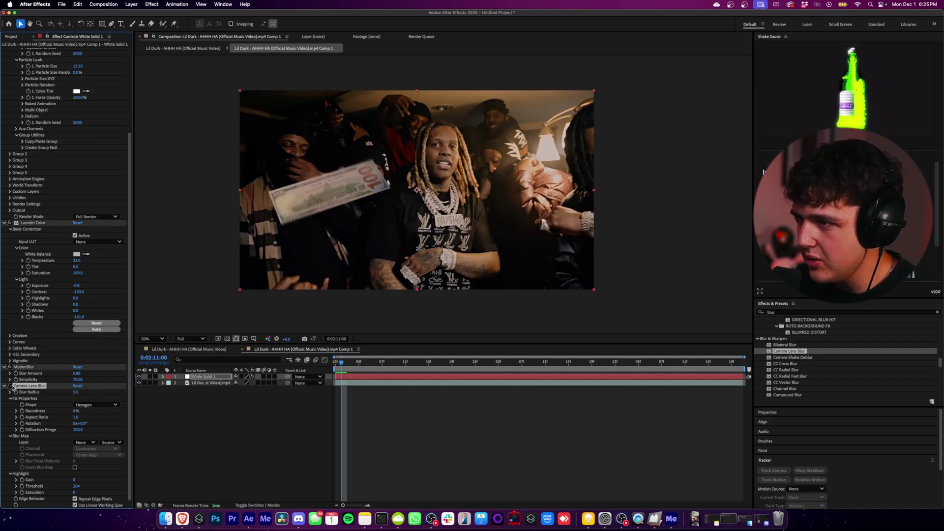
Compare the bill with Camera Lens Blur switched off and on
{"action": "left_click", "coordinate": [11, 386]}
{"action": "left_click", "coordinate": [11, 386]}
{"action": "left_click", "coordinate": [12, 385]}
{"action": "left_click", "coordinate": [11, 386]}
{"action": "left_click", "coordinate": [11, 385]}
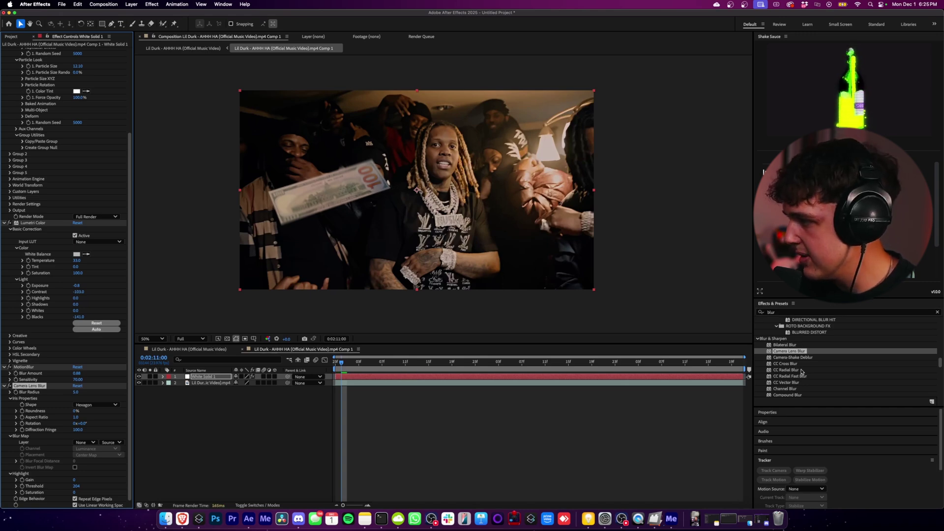
Apply Gaussian Blur to the white solid and raise its blurriness slightly while checking the bill up close
{"action": "scroll", "coordinate": [802, 371], "scroll_direction": "down", "scroll_amount": 3}
{"action": "left_click_drag", "start_coordinate": [798, 382], "coordinate": [14, 388]}
{"action": "key", "text": "period"}
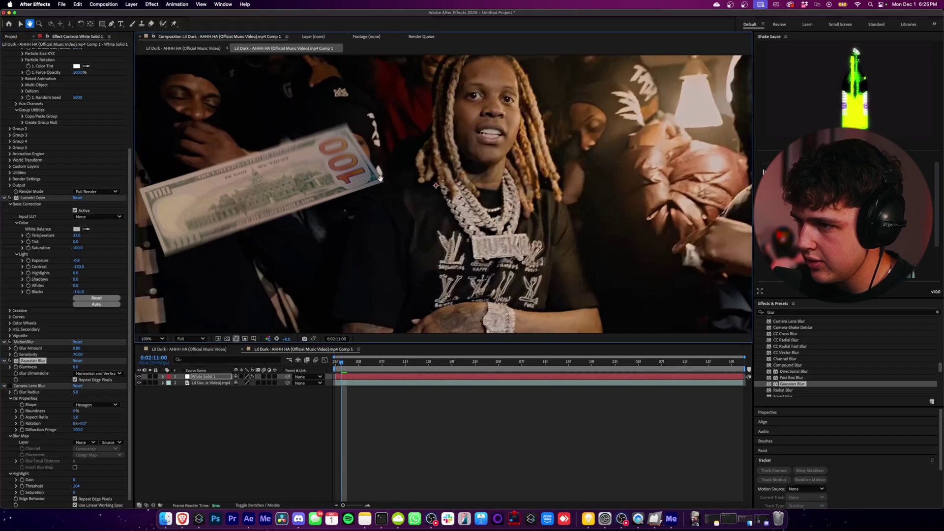
{"action": "left_click_drag", "start_coordinate": [75, 367], "coordinate": [80, 367]}
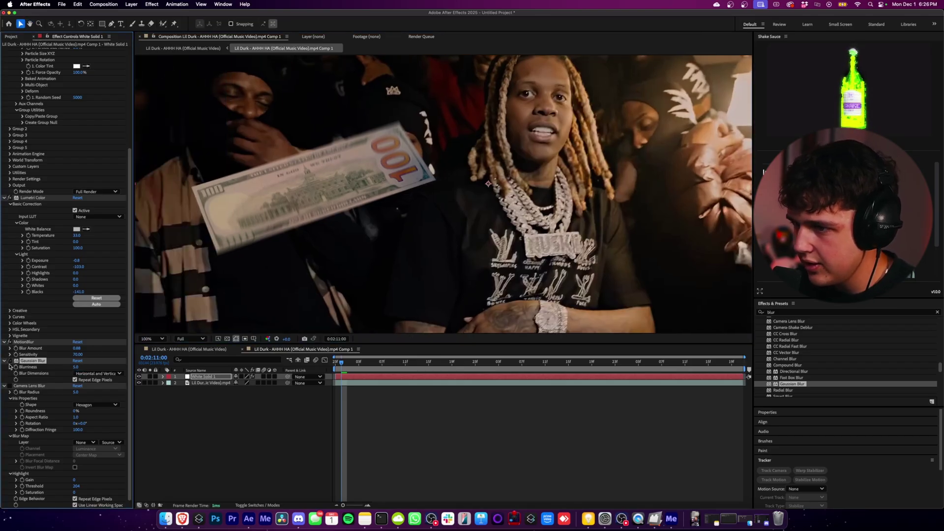
Check Camera Lens Blur once more on the bill and delete that effect from the white solid
{"action": "left_click", "coordinate": [10, 386]}
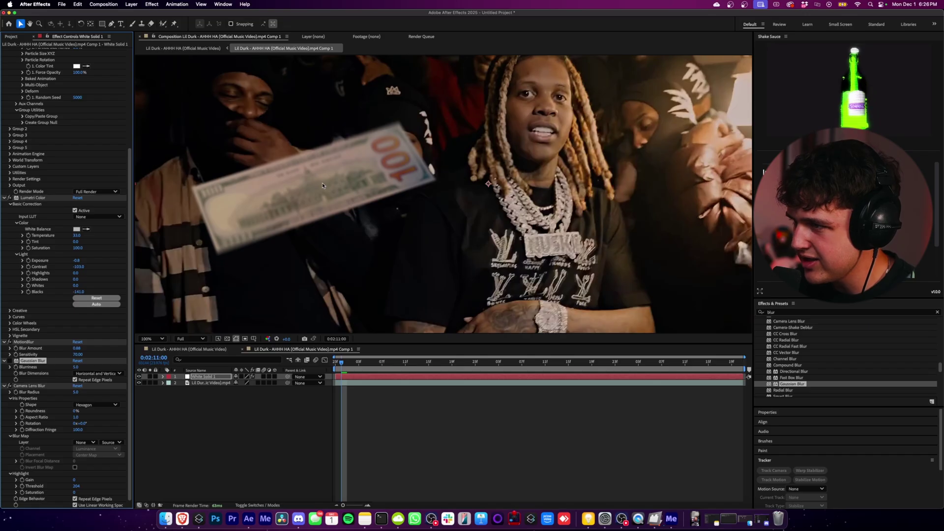
{"action": "left_click", "coordinate": [40, 386]}
{"action": "key", "text": "Delete"}
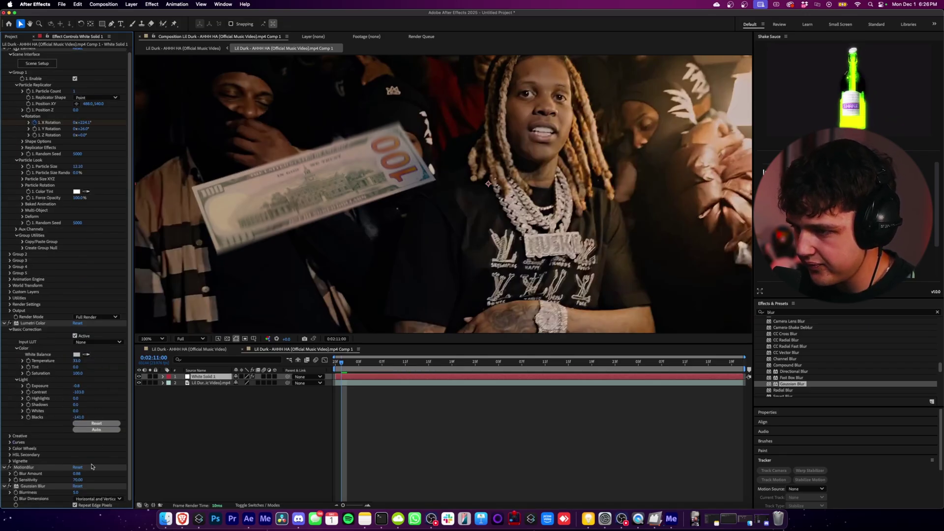
Set the bill's Gaussian Blur blurriness to 9.2 and preview the result from the first frame
{"action": "left_click_drag", "start_coordinate": [77, 493], "coordinate": [143, 489]}
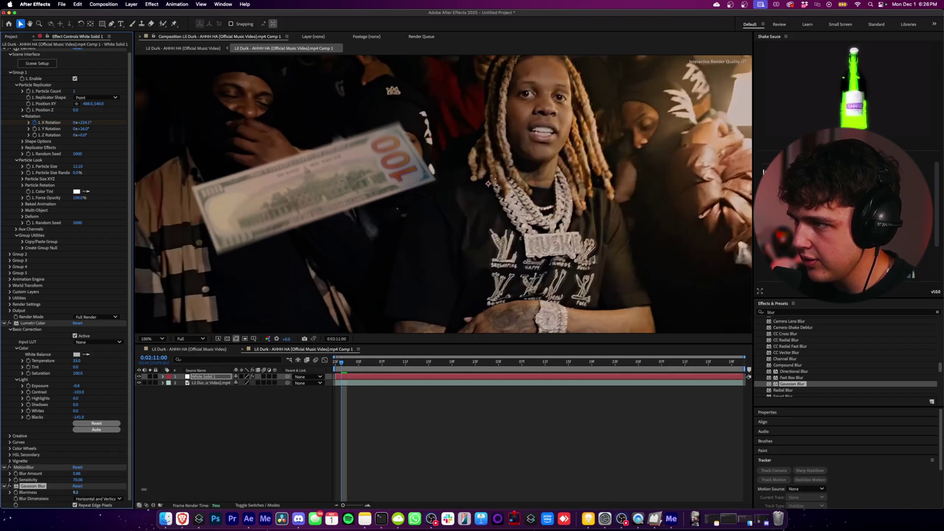
{"action": "scroll", "coordinate": [454, 213], "scroll_direction": "down", "scroll_amount": 2}
{"action": "key", "text": "space"}
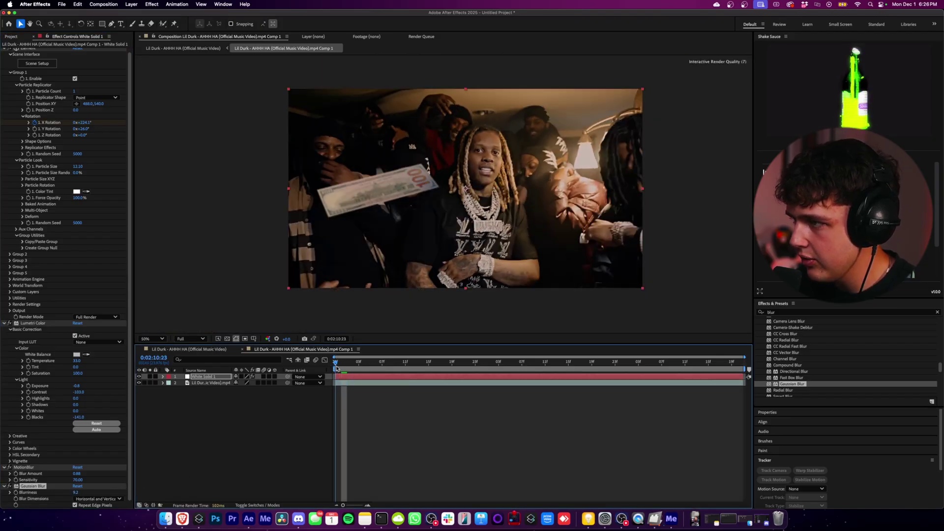
{"action": "key", "text": "space"}
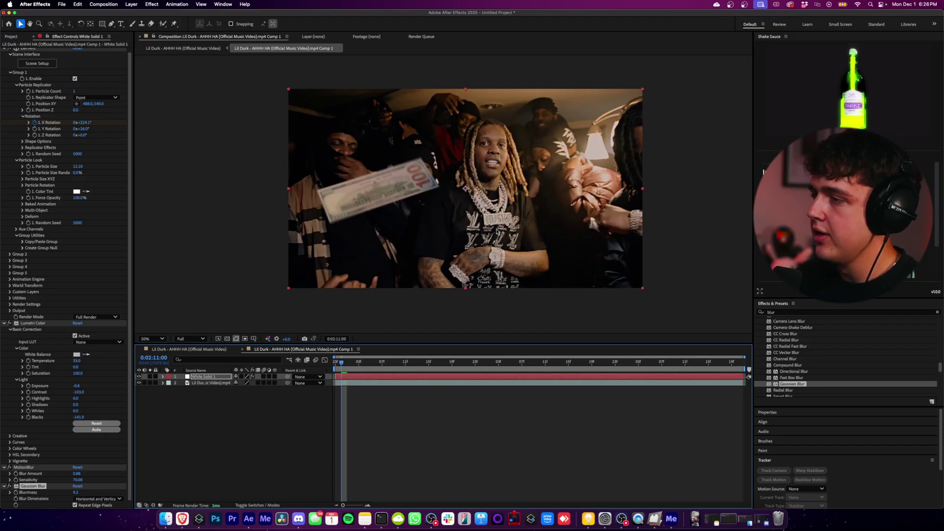
Reveal the white solid's modified properties and keyframe its Gaussian Blur blurriness at the first frame, 0:02:10:23
{"action": "left_click", "coordinate": [211, 377]}
{"action": "key", "text": "u"}
{"action": "key", "text": "u"}
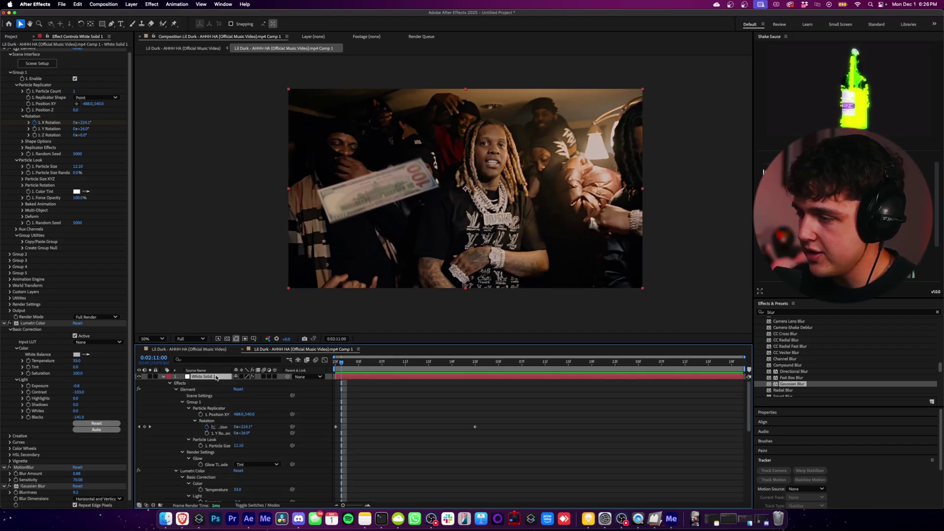
{"action": "scroll", "coordinate": [223, 435], "scroll_direction": "down", "scroll_amount": 10}
{"action": "scroll", "coordinate": [223, 436], "scroll_direction": "up", "scroll_amount": 3}
{"action": "scroll", "coordinate": [223, 435], "scroll_direction": "down", "scroll_amount": 2}
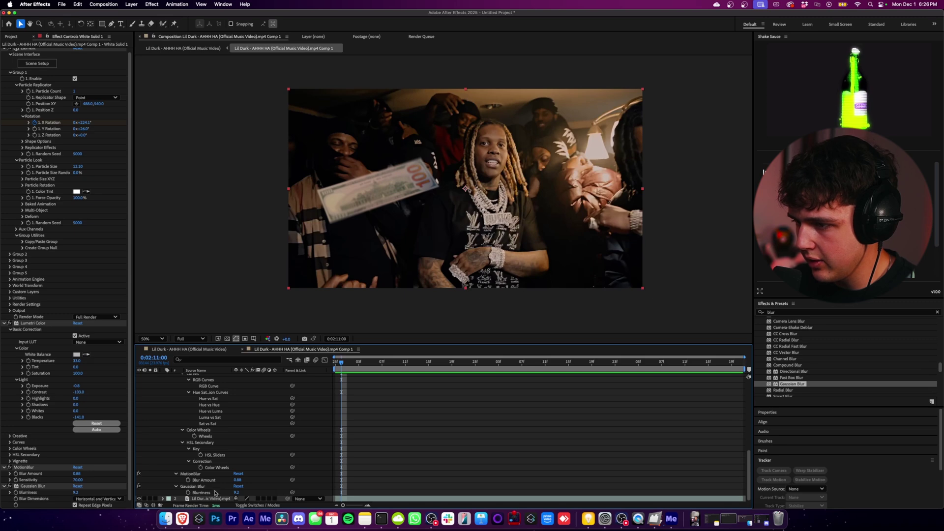
{"action": "left_click_drag", "start_coordinate": [341, 364], "coordinate": [335, 363]}
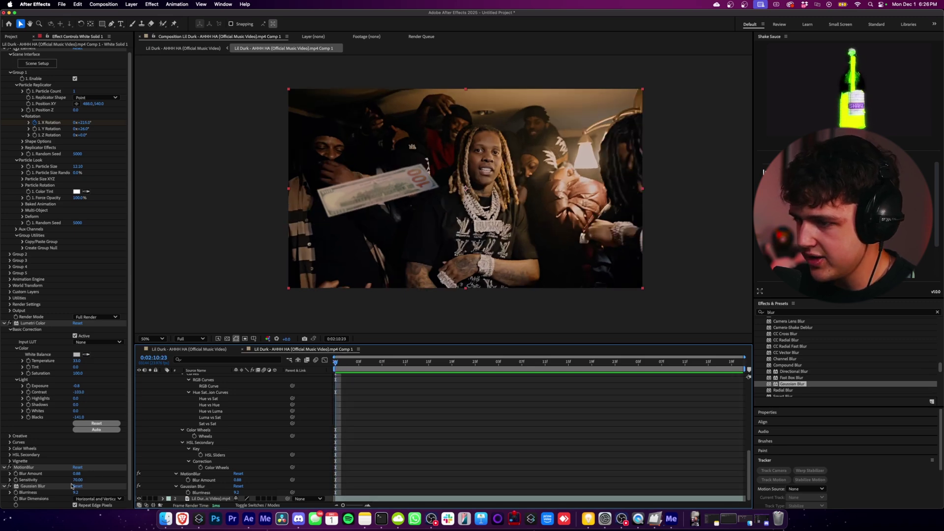
{"action": "left_click", "coordinate": [16, 493]}
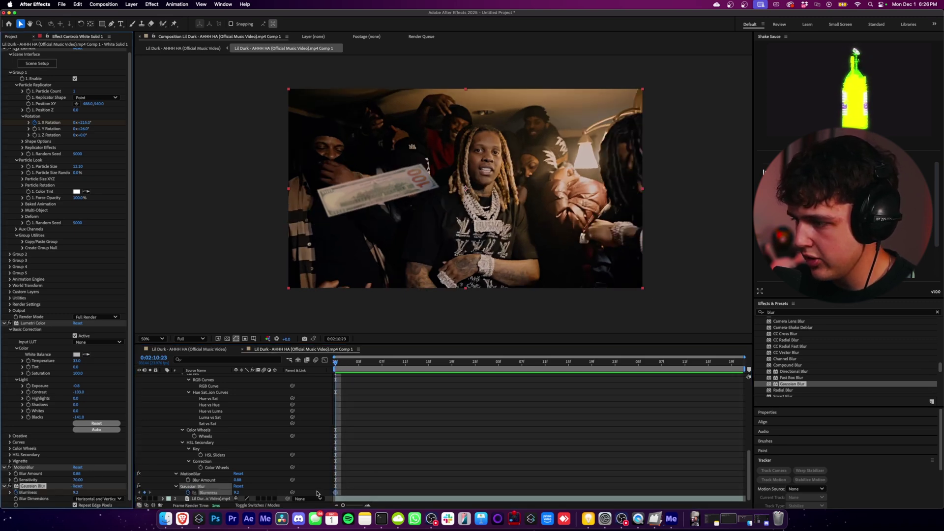
Apply Gaussian Blur to the music video layer beneath the white solid
{"action": "left_click_drag", "start_coordinate": [367, 344], "coordinate": [367, 283]}
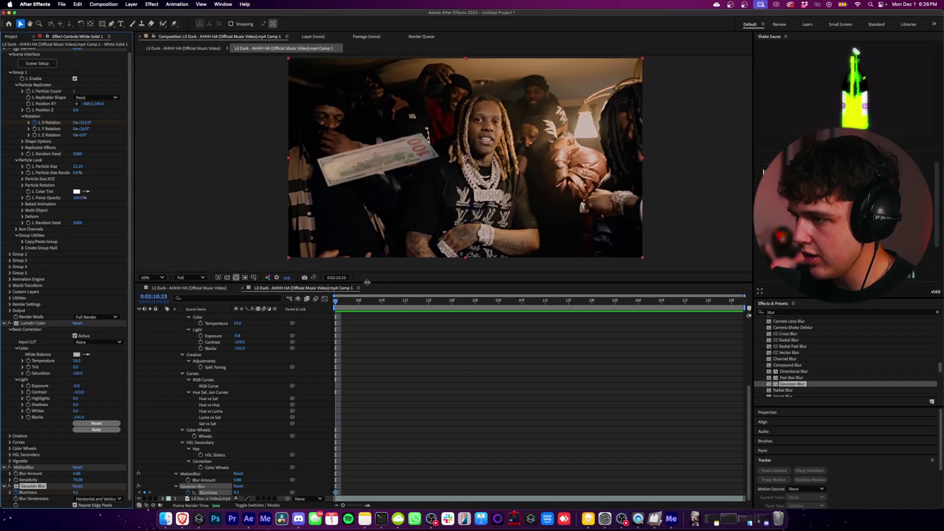
{"action": "left_click", "coordinate": [200, 499]}
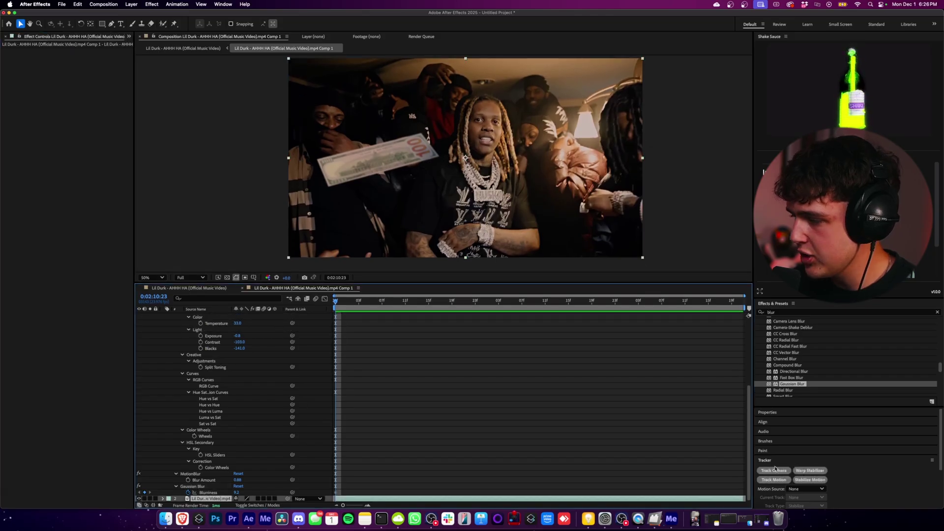
{"action": "left_click_drag", "start_coordinate": [791, 384], "coordinate": [221, 498]}
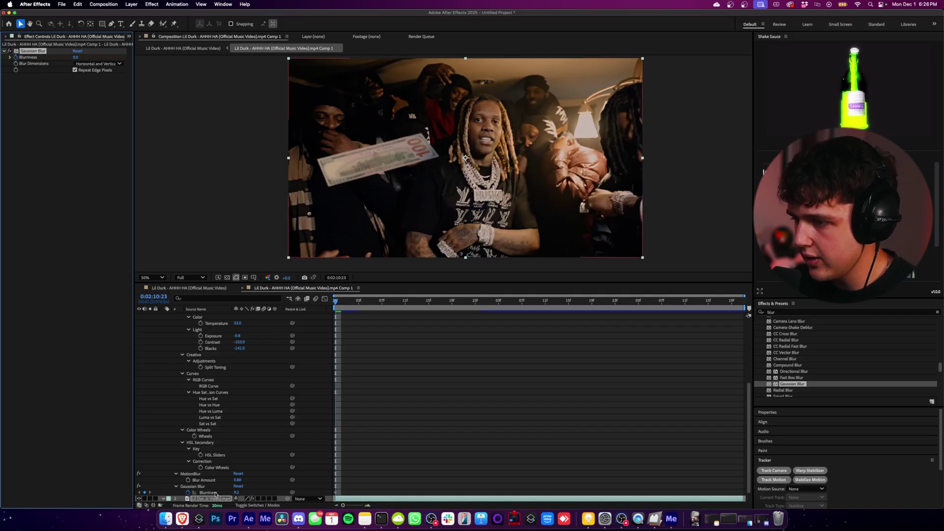
Set the white solid's Gaussian Blur blurriness to 0 at the first keyframe
{"action": "scroll", "coordinate": [220, 487], "scroll_direction": "down", "scroll_amount": 1}
{"action": "left_click", "coordinate": [336, 480]}
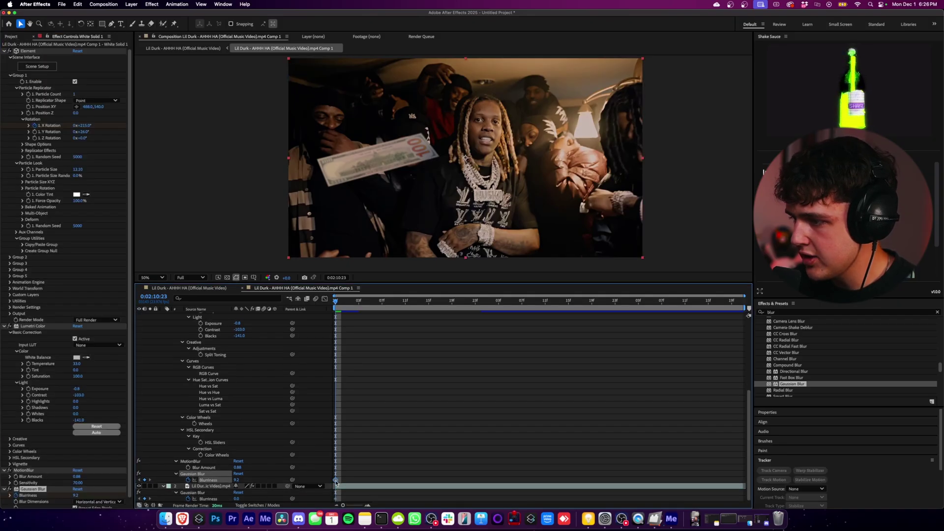
{"action": "left_click_drag", "start_coordinate": [237, 480], "coordinate": [269, 481]}
{"action": "left_click_drag", "start_coordinate": [269, 481], "coordinate": [243, 479]}
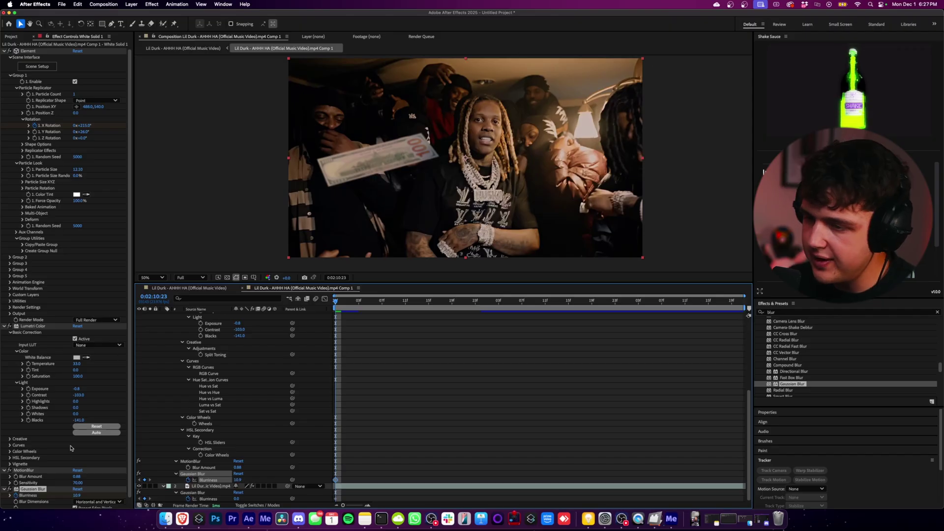
{"action": "left_click", "coordinate": [40, 489]}
{"action": "key", "text": "Delete"}
{"action": "key", "text": "super+v"}
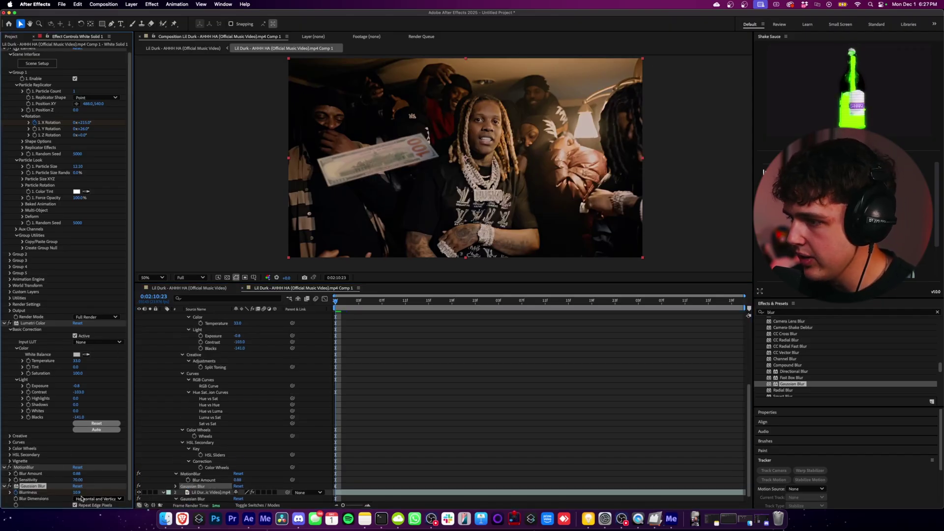
{"action": "left_click_drag", "start_coordinate": [76, 492], "coordinate": [77, 492]}
{"action": "scroll", "coordinate": [202, 497], "scroll_direction": "down", "scroll_amount": 1}
Animate the music video layer's blurriness from 21.9 at the first frame to 0 at 0:02:11:10
{"action": "left_click", "coordinate": [200, 493]}
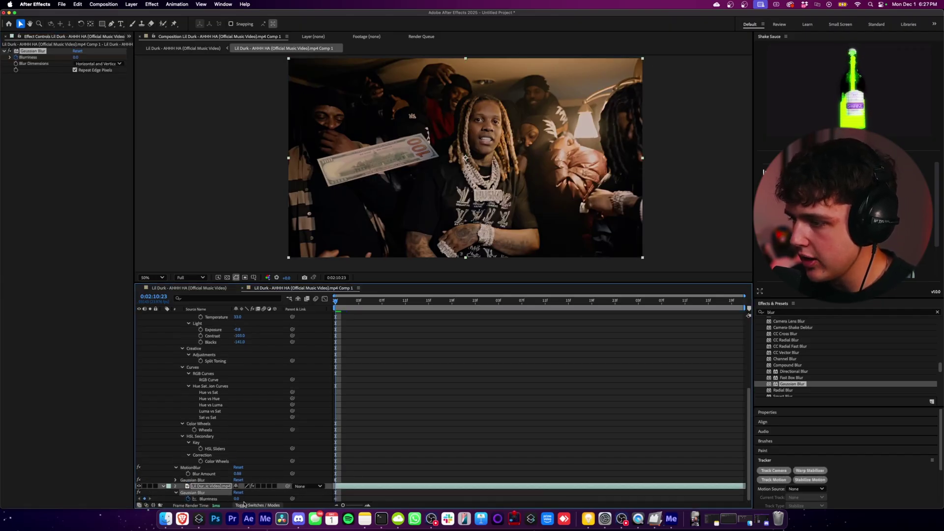
{"action": "left_click_drag", "start_coordinate": [238, 498], "coordinate": [318, 497]}
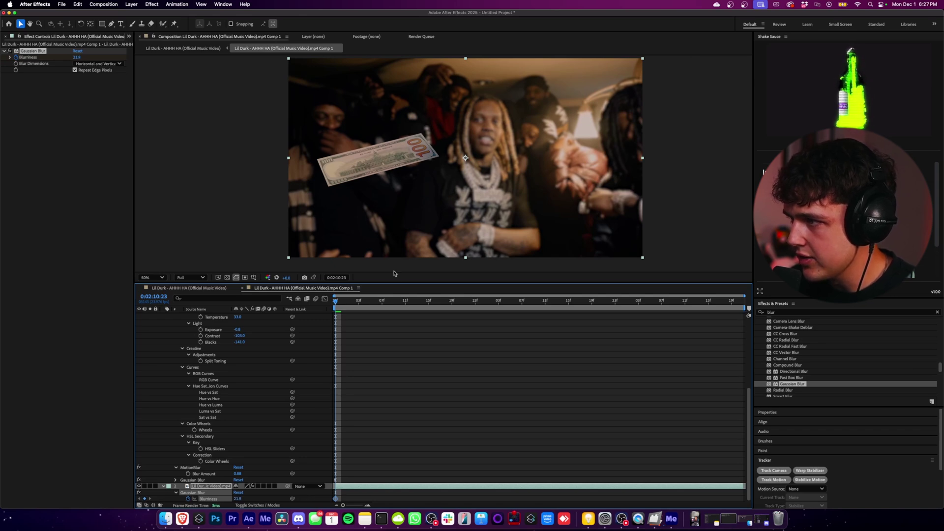
{"action": "left_click_drag", "start_coordinate": [367, 303], "coordinate": [399, 301]}
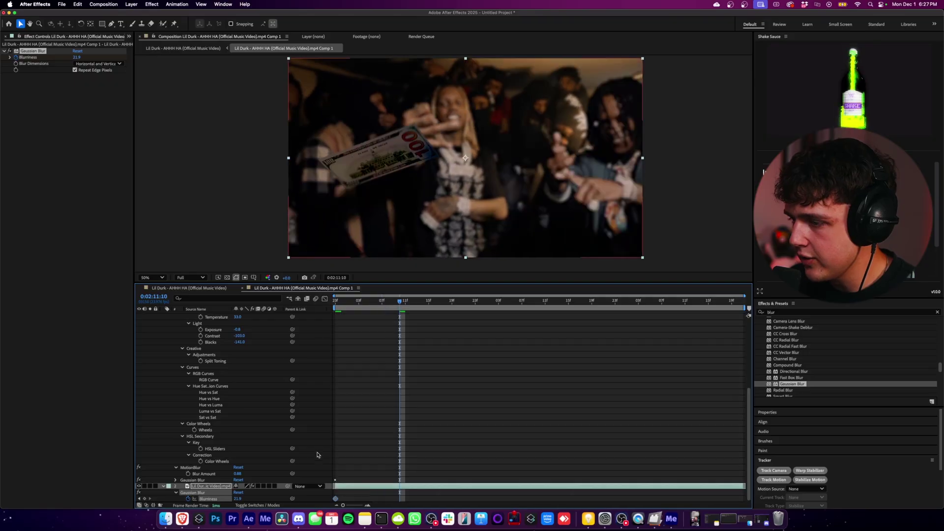
{"action": "left_click", "coordinate": [145, 499]}
{"action": "left_click_drag", "start_coordinate": [237, 498], "coordinate": [48, 487]}
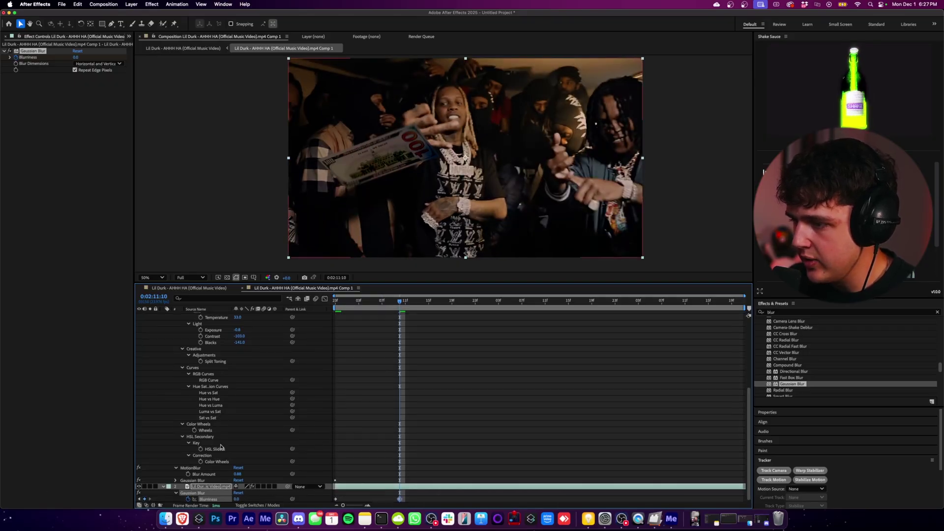
Show the white solid's keyframed properties and keyframe its Gaussian Blur blurriness at 25.2 at 0:02:11:10
{"action": "left_click", "coordinate": [204, 480]}
{"action": "key", "text": "u"}
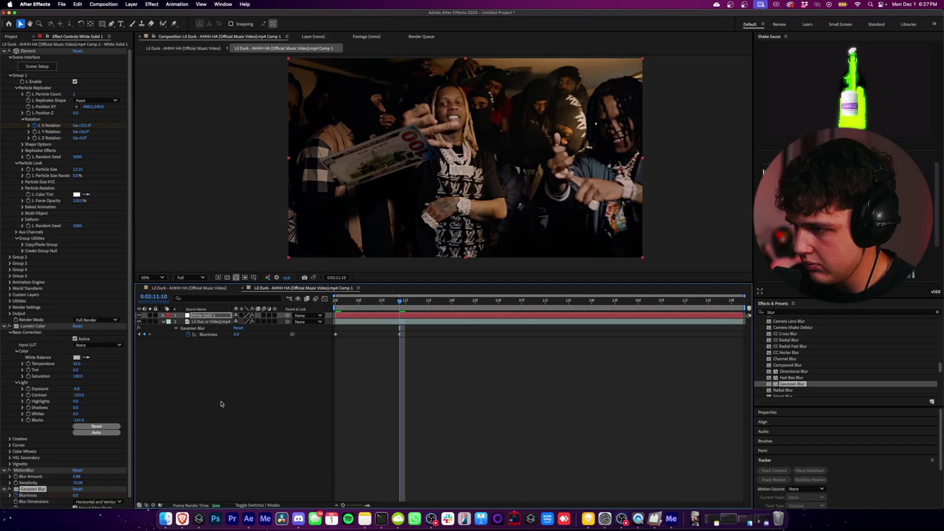
{"action": "key", "text": "u"}
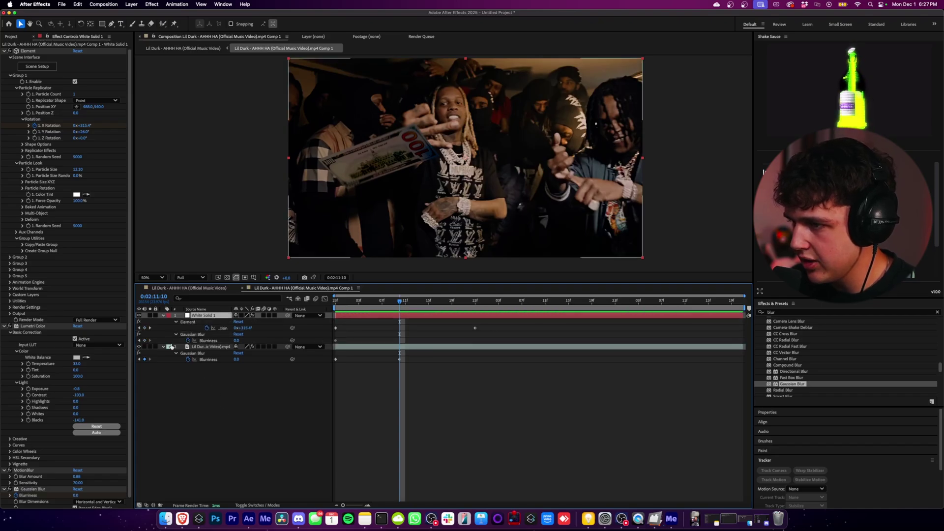
{"action": "left_click_drag", "start_coordinate": [237, 341], "coordinate": [276, 341]}
Preview the focus shift between the background and the bill from the first frame, then check a frame near 0:02:11:17
{"action": "left_click", "coordinate": [335, 301]}
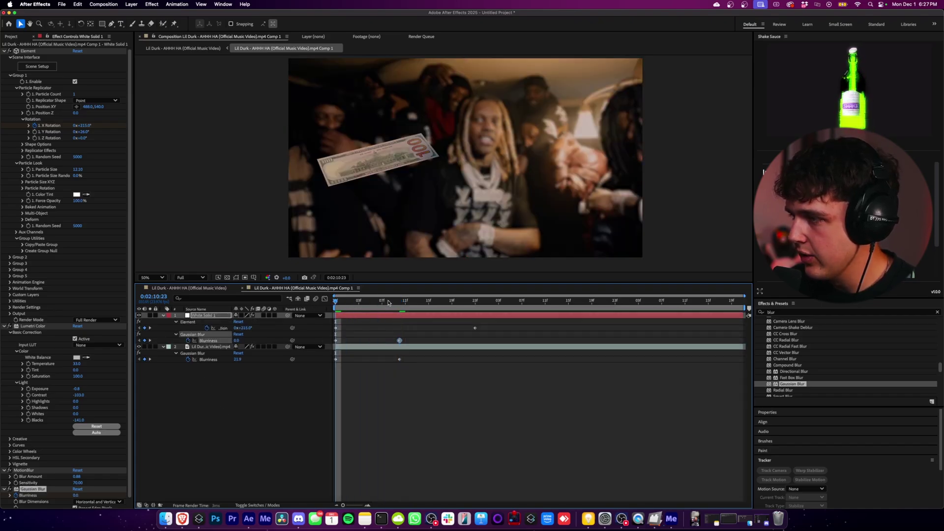
{"action": "key", "text": "space"}
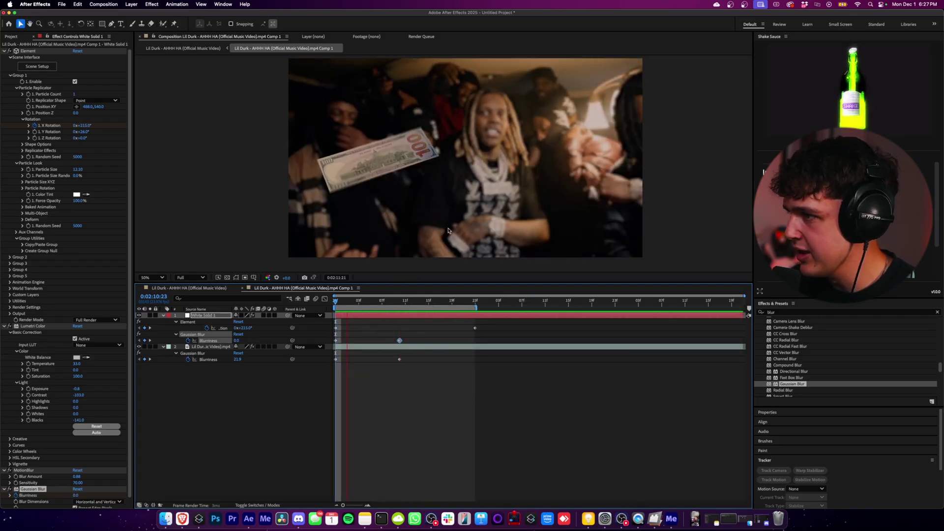
{"action": "key", "text": "space"}
{"action": "left_click_drag", "start_coordinate": [348, 301], "coordinate": [440, 307]}
{"action": "scroll", "coordinate": [369, 153], "scroll_direction": "up", "scroll_amount": 1}
{"action": "scroll", "coordinate": [362, 143], "scroll_direction": "down", "scroll_amount": 1}
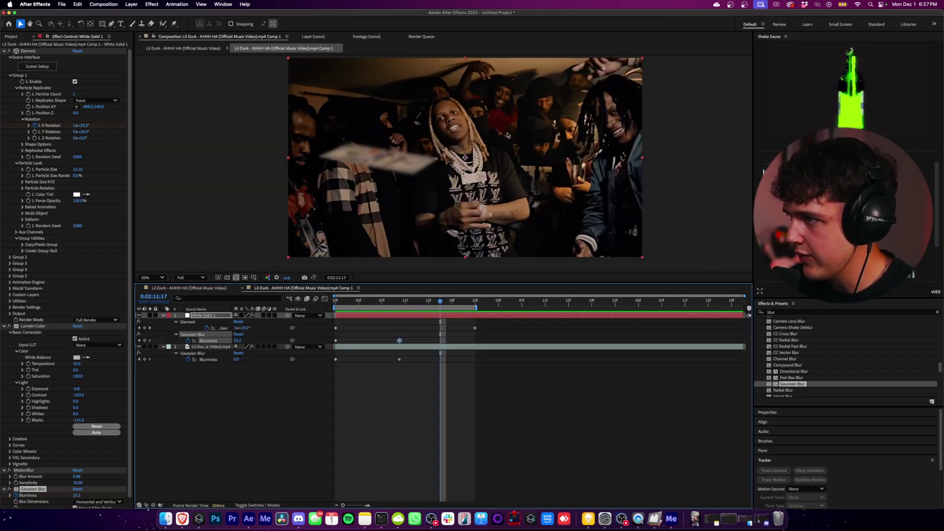
Remove the Gaussian Blur from the music video layer
{"action": "key", "text": "space"}
{"action": "left_click", "coordinate": [205, 359]}
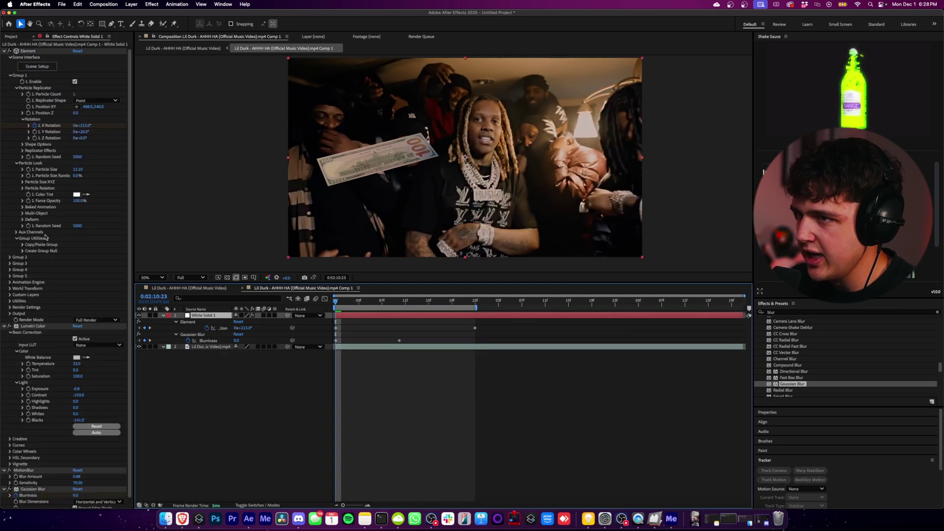
Remove the Gaussian Blur from the white solid and enlarge the composition preview for a closer look at the bill
{"action": "scroll", "coordinate": [63, 385], "scroll_direction": "down", "scroll_amount": 1}
{"action": "left_click", "coordinate": [42, 486]}
{"action": "key", "text": "Delete"}
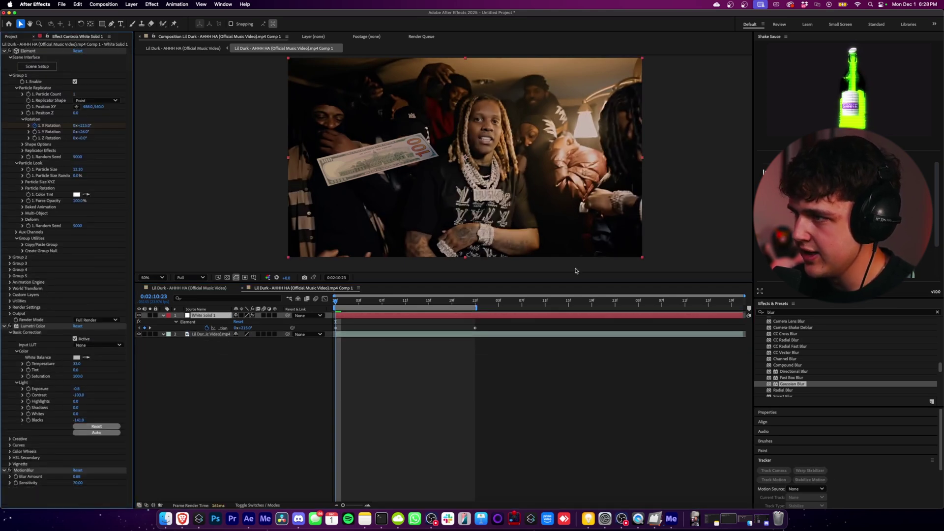
{"action": "left_click_drag", "start_coordinate": [403, 281], "coordinate": [383, 358]}
{"action": "scroll", "coordinate": [388, 142], "scroll_direction": "up", "scroll_amount": 1}
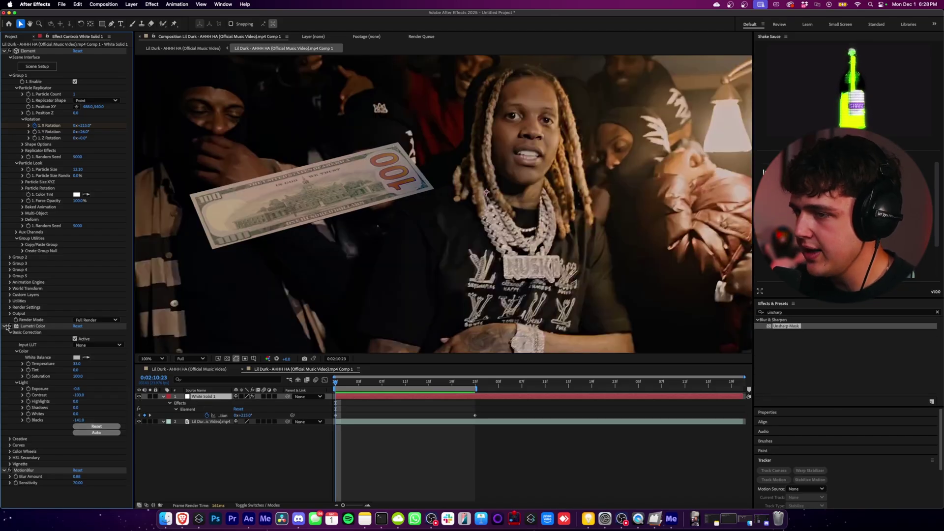
Collapse the Lumetri Color and MotionBlur settings, and assign the music video as Layer 1 in Element's custom texture maps
{"action": "left_click", "coordinate": [3, 327]}
{"action": "left_click", "coordinate": [4, 333]}
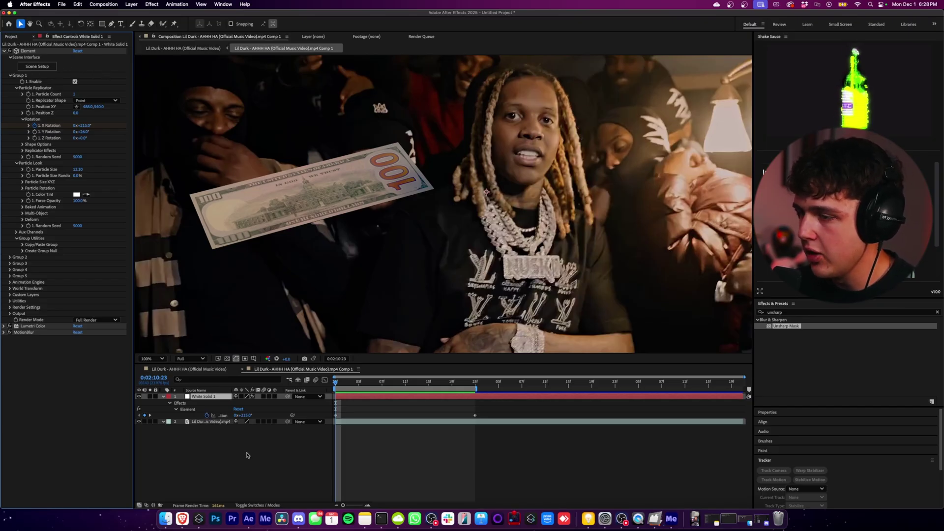
{"action": "left_click", "coordinate": [10, 295]}
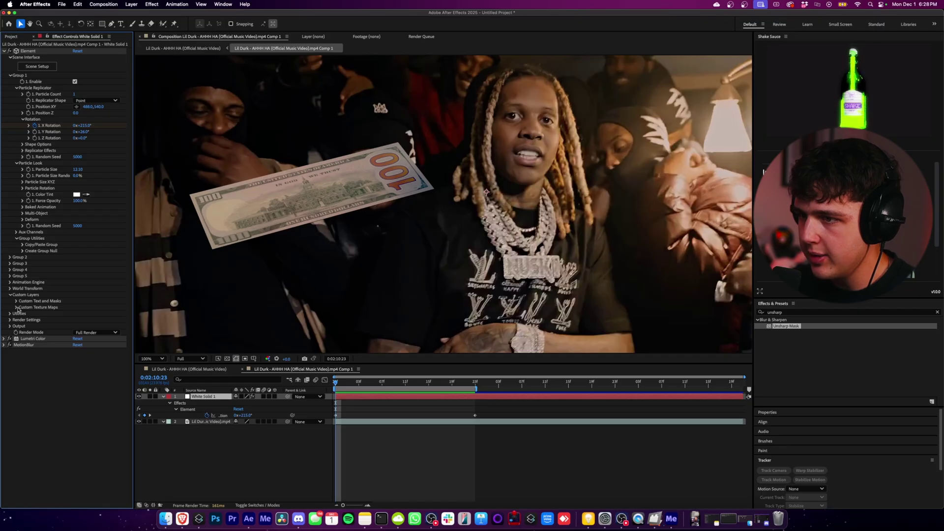
{"action": "left_click", "coordinate": [16, 307]}
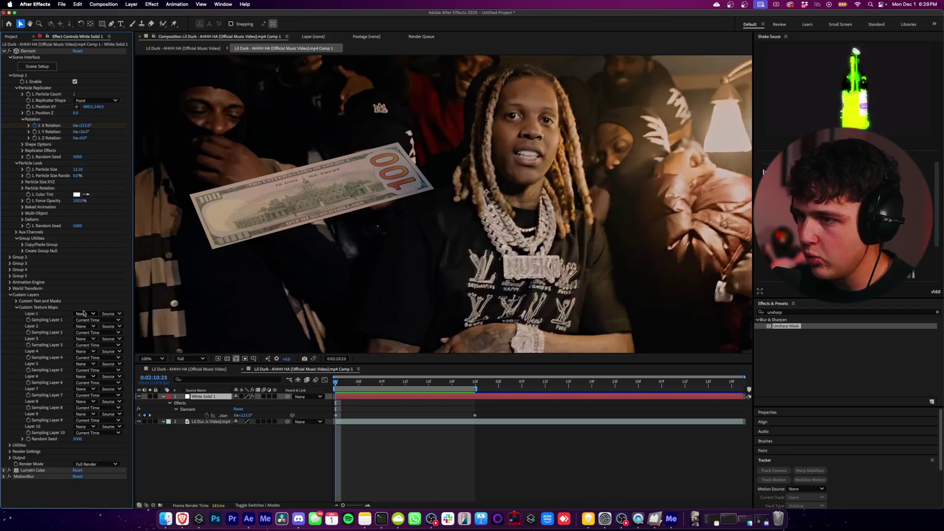
{"action": "left_click", "coordinate": [84, 313]}
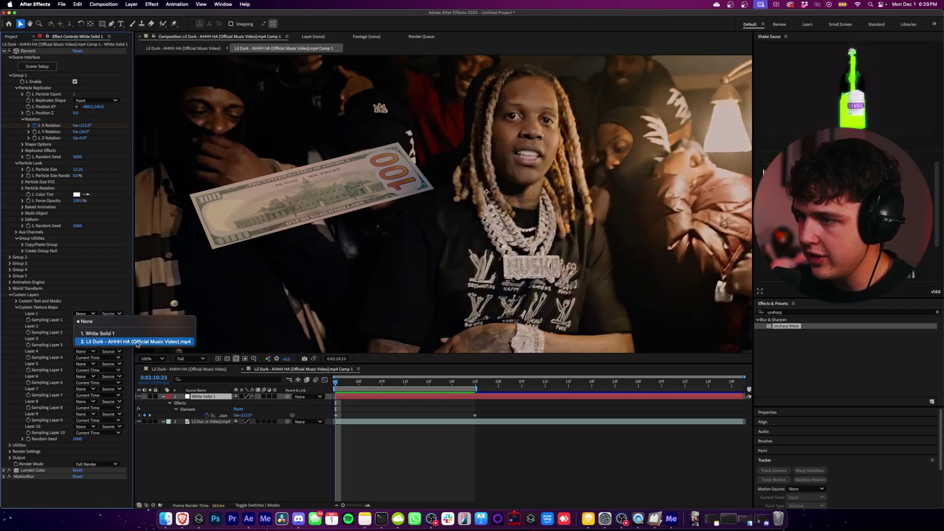
{"action": "left_click", "coordinate": [166, 342]}
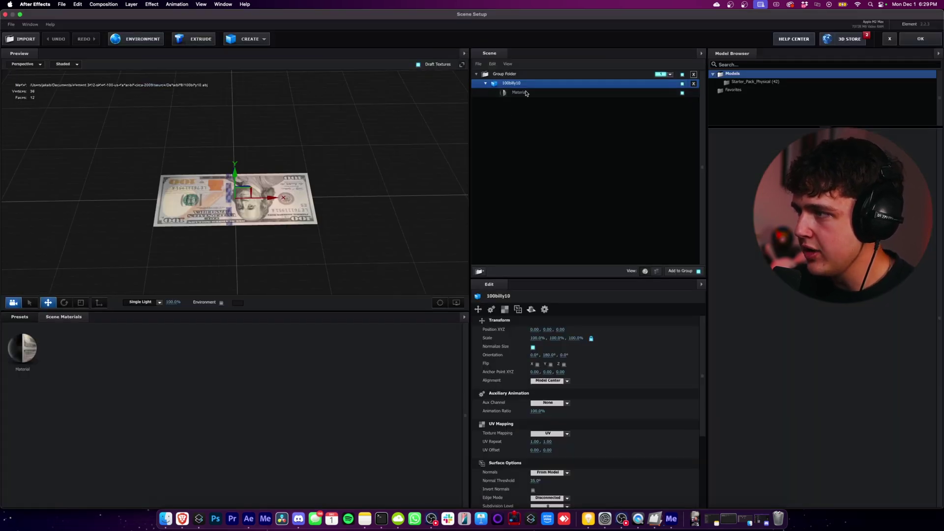
Set the bill material's Environment texture to Custom Layer 1 and apply the scene setup
{"action": "left_click", "coordinate": [519, 93]}
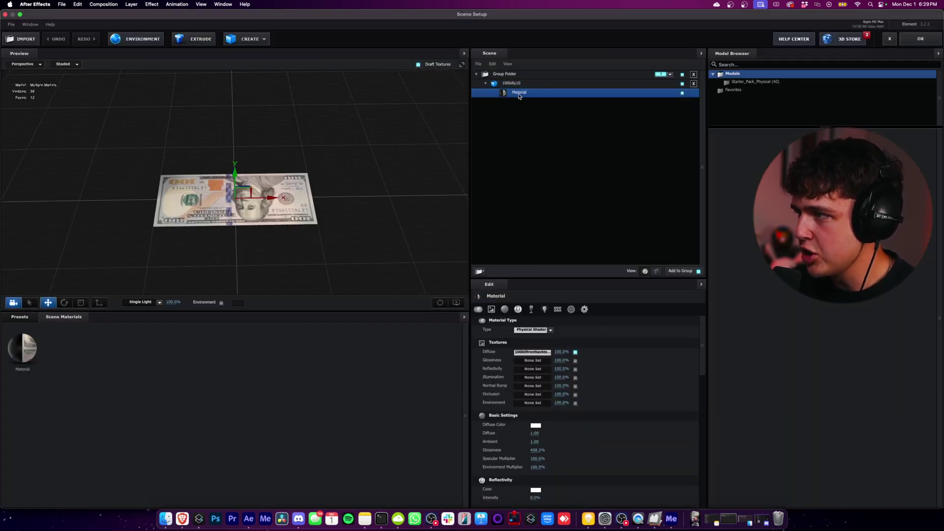
{"action": "left_click", "coordinate": [525, 404]}
{"action": "left_click", "coordinate": [450, 124]}
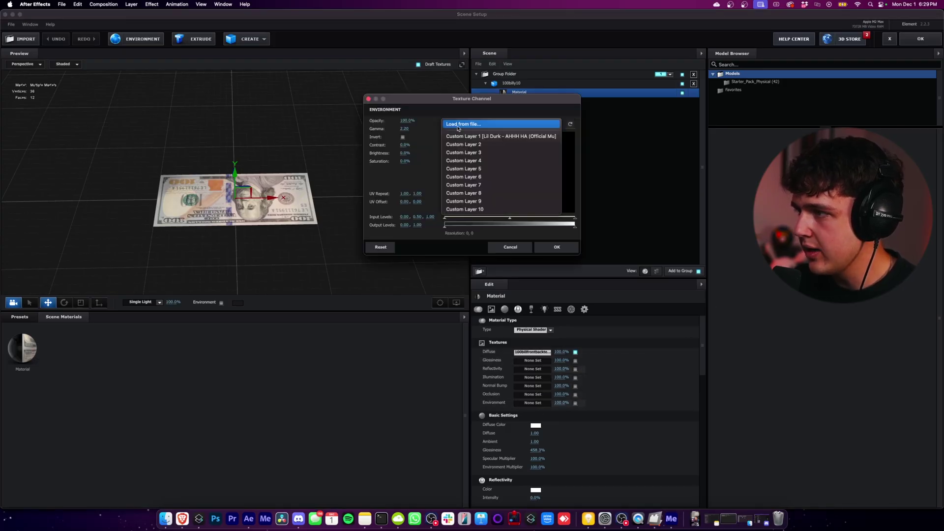
{"action": "left_click", "coordinate": [449, 124]}
{"action": "left_click", "coordinate": [449, 123]}
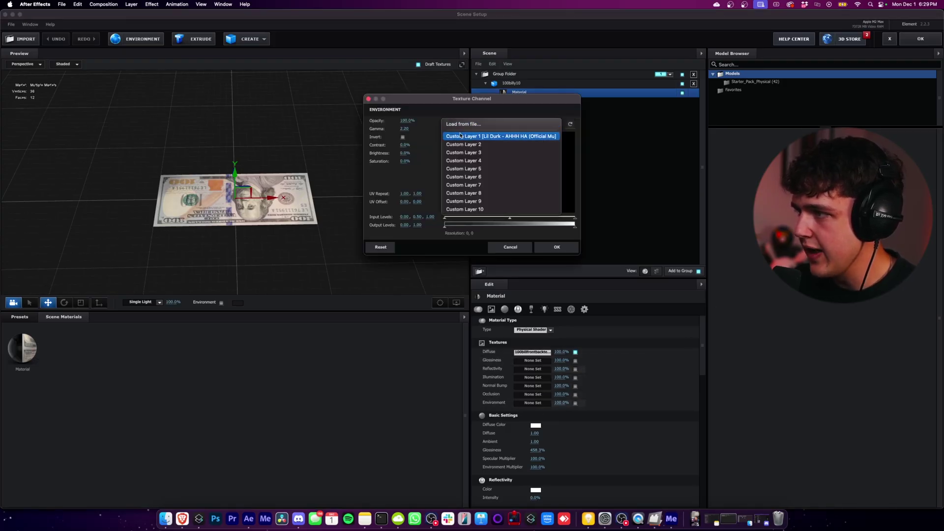
{"action": "left_click", "coordinate": [461, 135]}
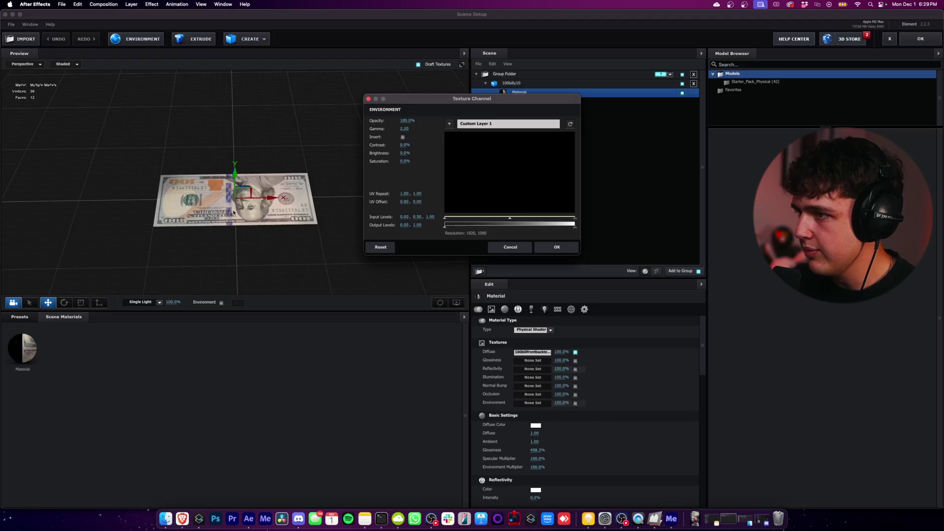
{"action": "left_click", "coordinate": [556, 247]}
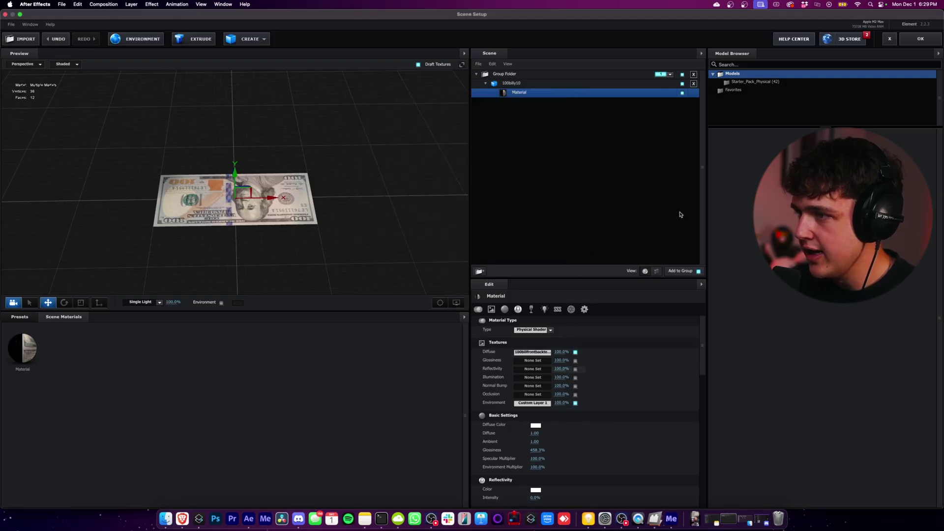
{"action": "left_click", "coordinate": [917, 39]}
At 0:02:11:00, enable shadows in Element's render settings and set the shadow mode to Ray-Traced
{"action": "mouse_move", "coordinate": [341, 384]}
{"action": "left_mouse_down"}
{"action": "mouse_move", "coordinate": [356, 387]}
{"action": "mouse_move", "coordinate": [341, 382]}
{"action": "left_mouse_up"}
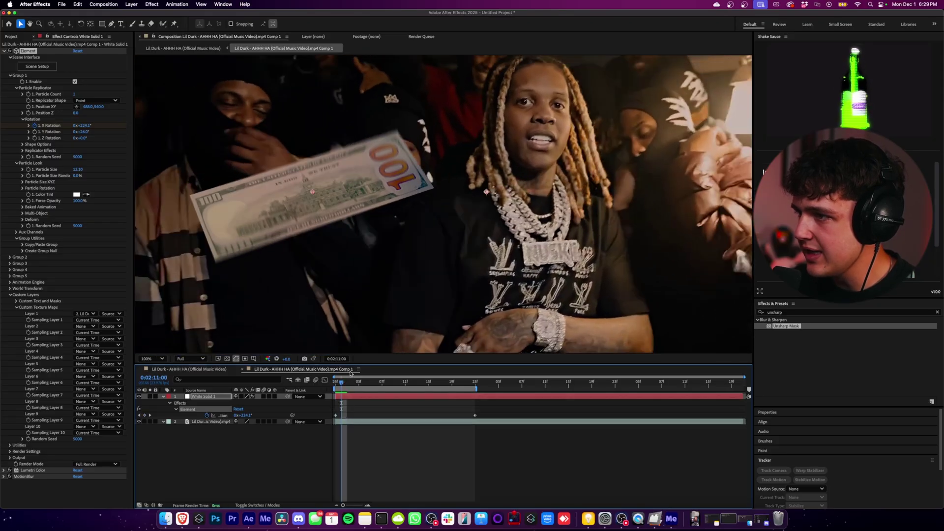
{"action": "scroll", "coordinate": [475, 186], "scroll_direction": "down", "scroll_amount": 2}
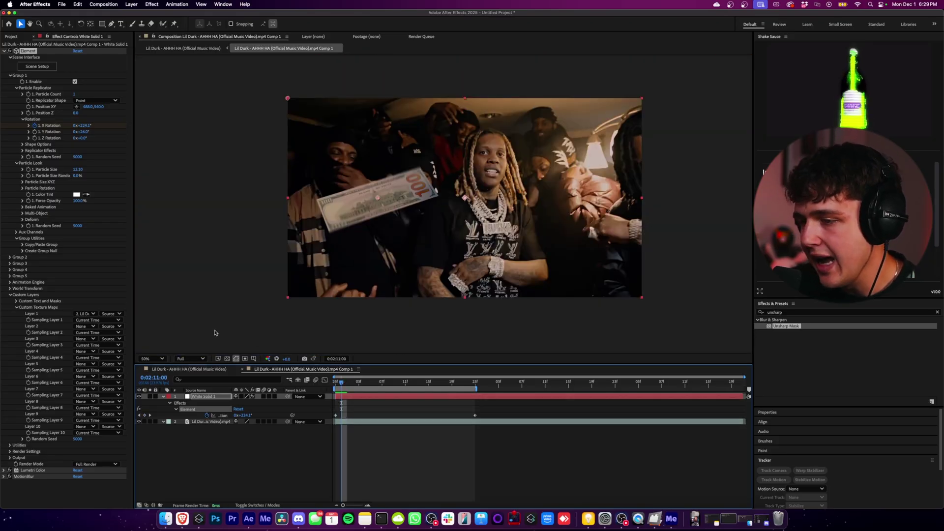
{"action": "left_click", "coordinate": [11, 451]}
{"action": "scroll", "coordinate": [66, 441], "scroll_direction": "down", "scroll_amount": 3}
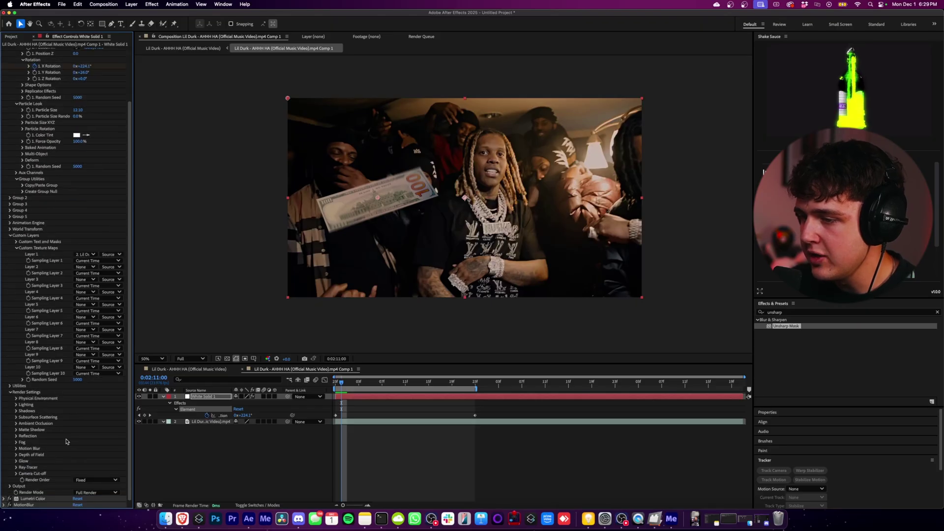
{"action": "left_click", "coordinate": [16, 410]}
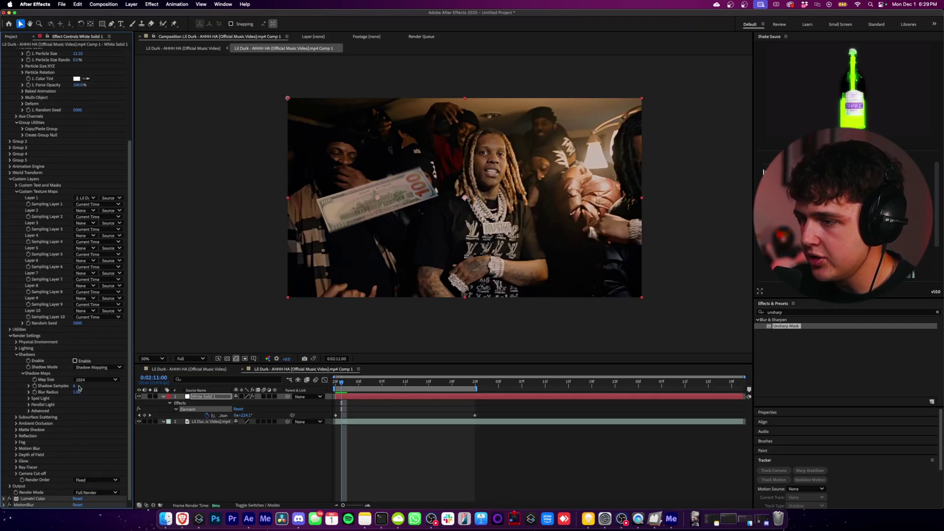
{"action": "left_click", "coordinate": [74, 361]}
{"action": "left_click", "coordinate": [99, 367]}
{"action": "left_click", "coordinate": [96, 380]}
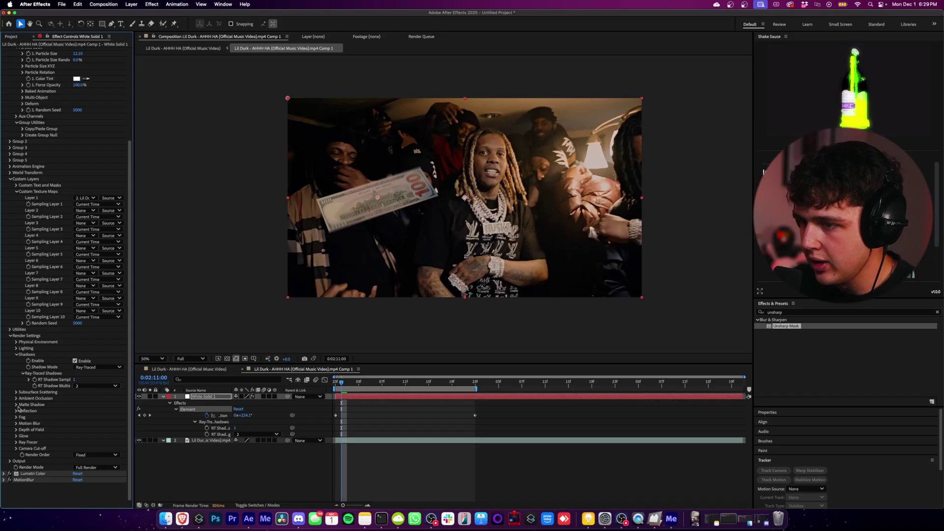
Set Motion Blur to Off in Element's render settings
{"action": "left_click", "coordinate": [16, 423]}
{"action": "left_click", "coordinate": [98, 430]}
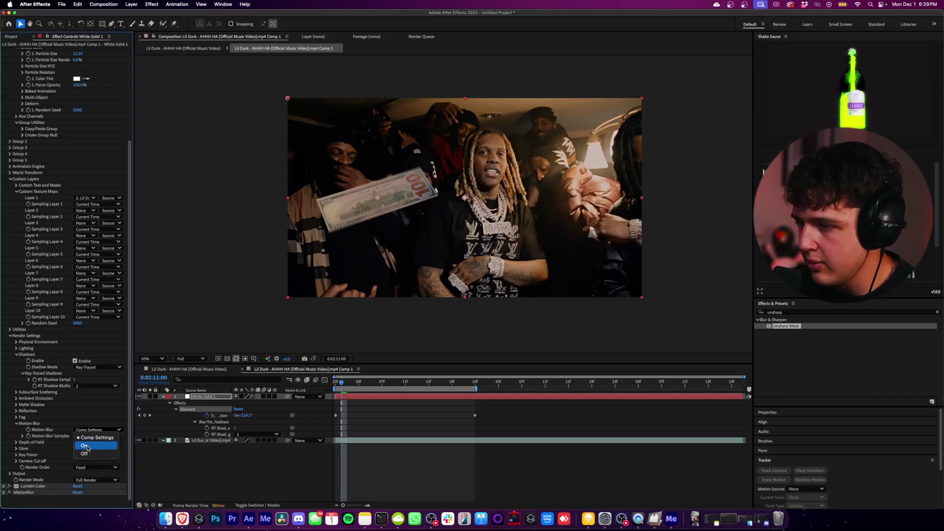
{"action": "left_click", "coordinate": [93, 437]}
{"action": "left_click", "coordinate": [98, 429]}
{"action": "left_click", "coordinate": [91, 433]}
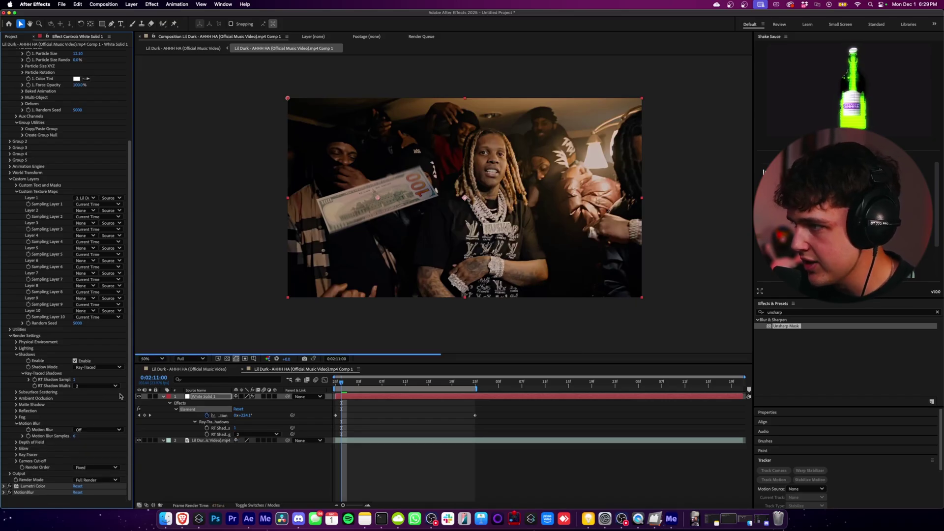
{"action": "scroll", "coordinate": [71, 443], "scroll_direction": "up", "scroll_amount": 1}
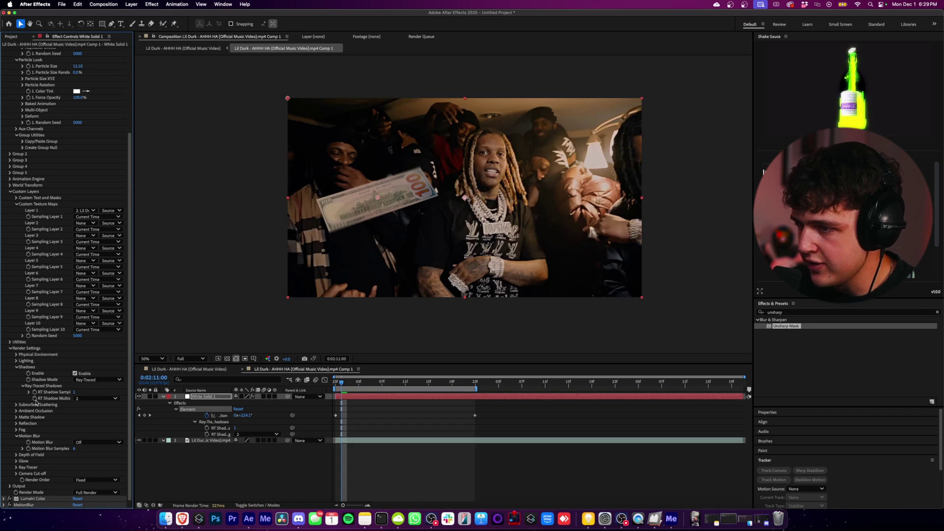
Try Warm added lighting on the bill with comp lights turned off, and undo both lighting changes
{"action": "left_click", "coordinate": [16, 361]}
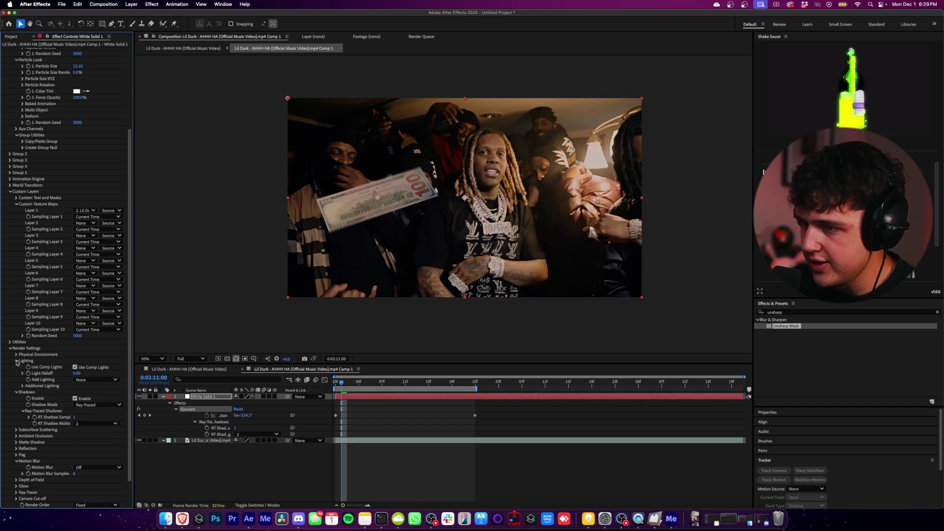
{"action": "left_click", "coordinate": [84, 377]}
{"action": "left_click", "coordinate": [81, 377]}
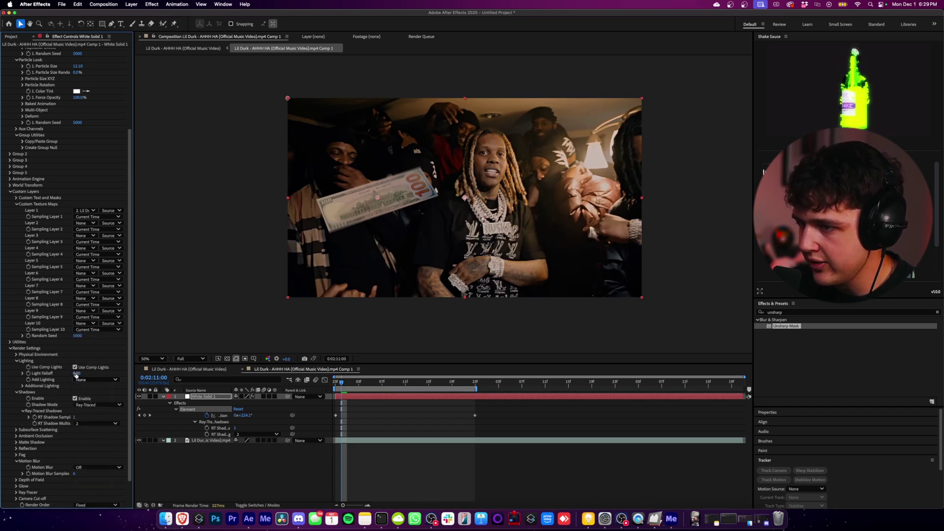
{"action": "left_click", "coordinate": [75, 367]}
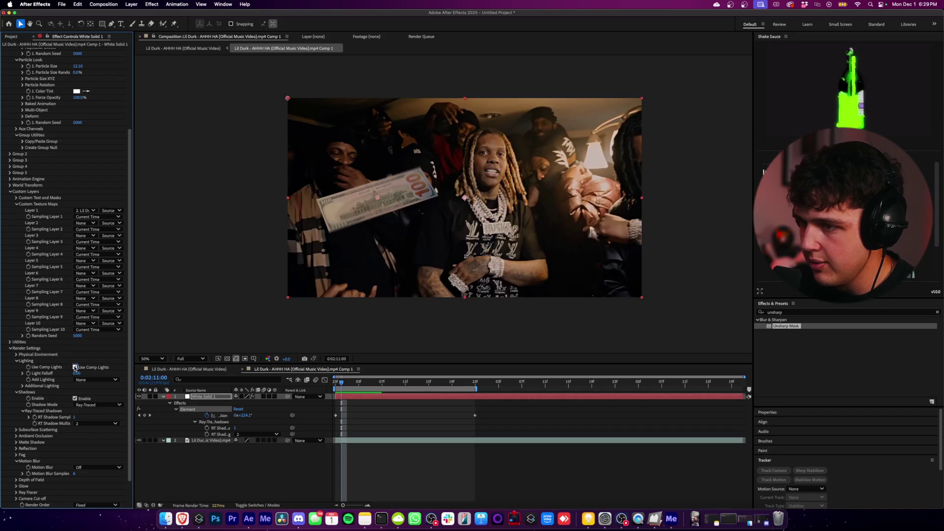
{"action": "left_click", "coordinate": [87, 378]}
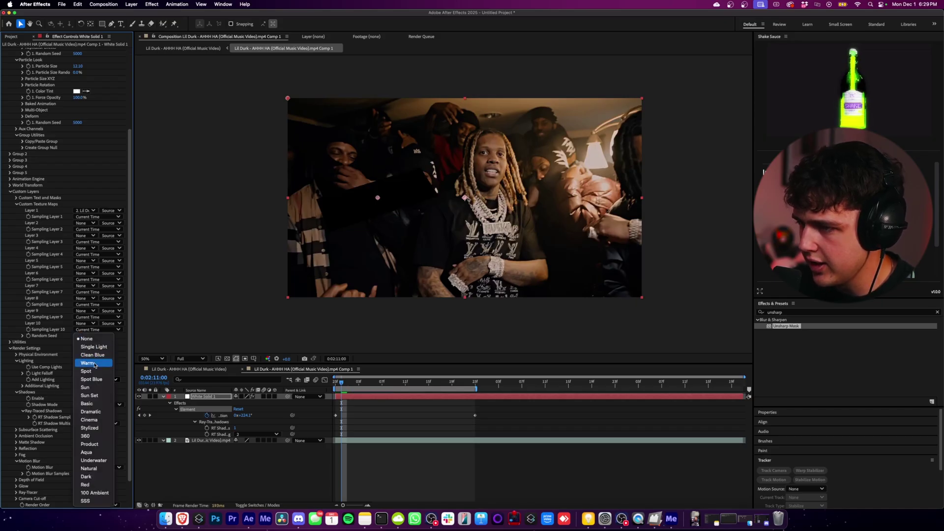
{"action": "left_click", "coordinate": [95, 365]}
{"action": "key", "text": "."}
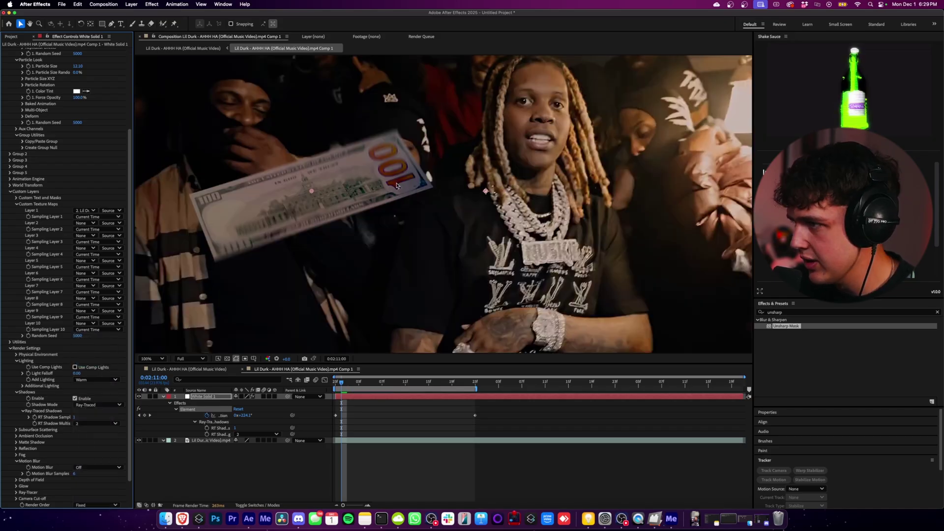
{"action": "key", "text": "super+z"}
{"action": "key", "text": "super+z"}
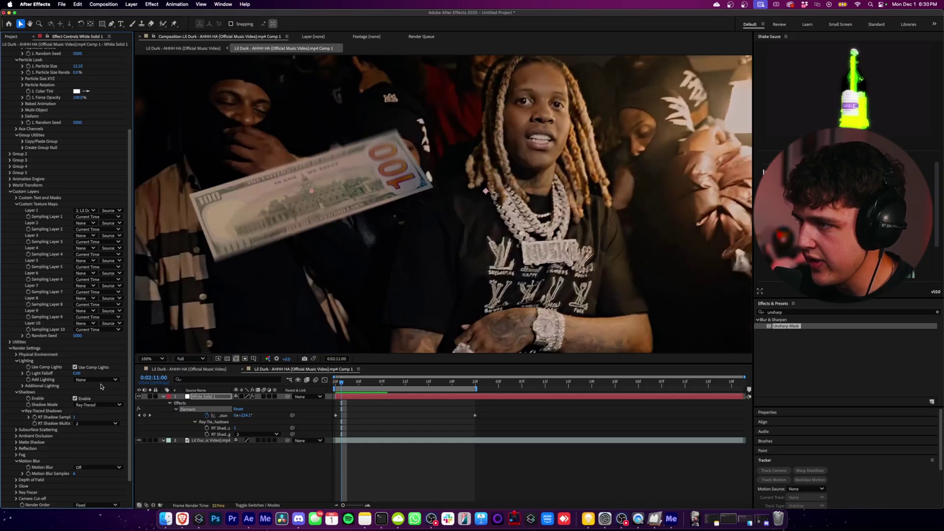